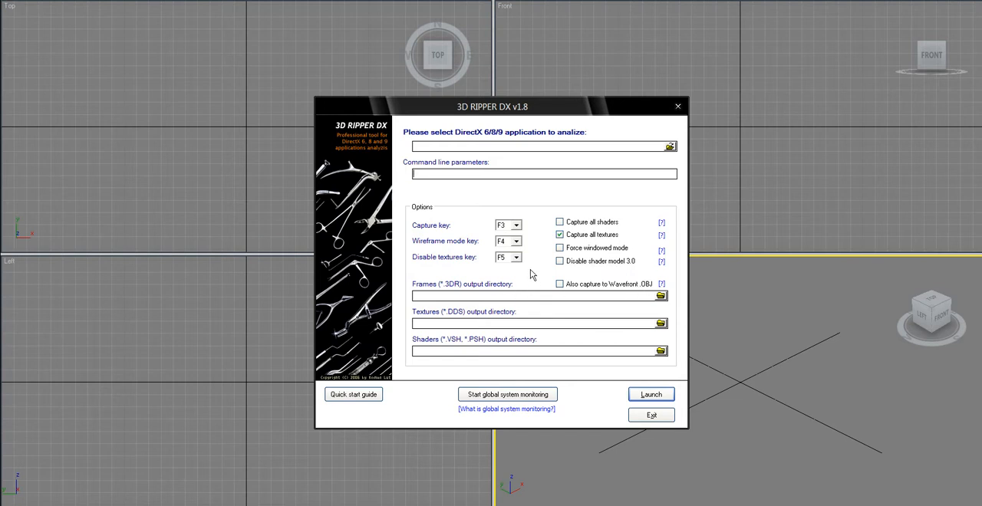
- Keep F3 as the capture key in 3D Ripper DX, check the shader model 3.0 help, and exit the program
left_click(518, 225)
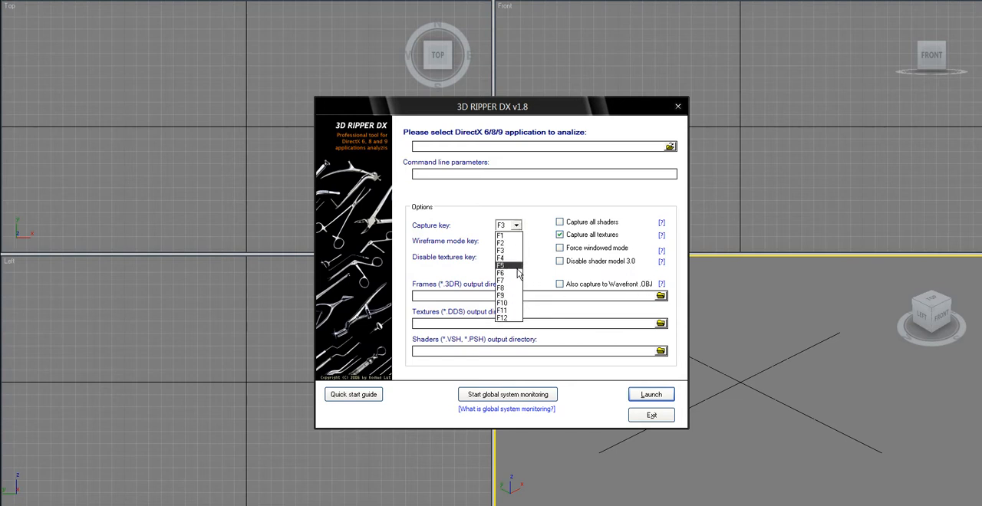
left_click(513, 251)
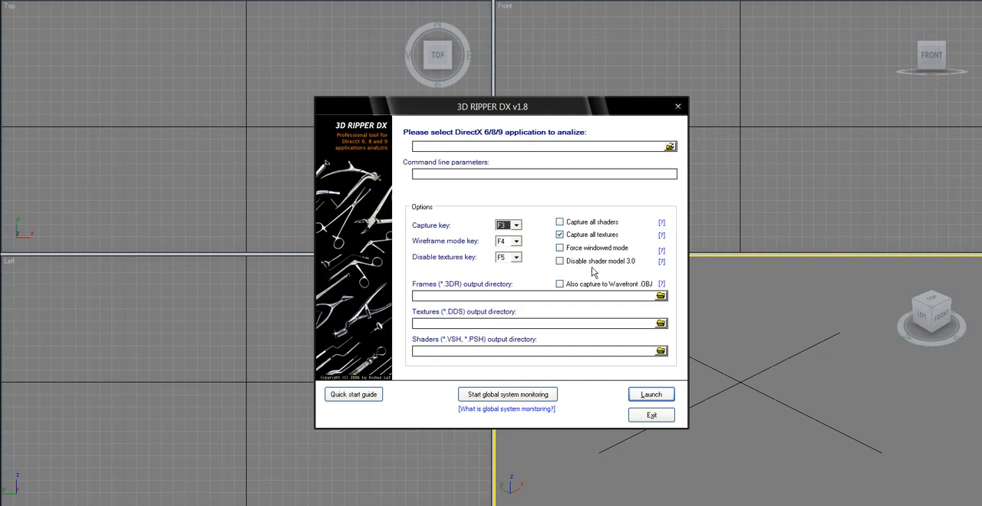
left_click(662, 263)
left_click(650, 416)
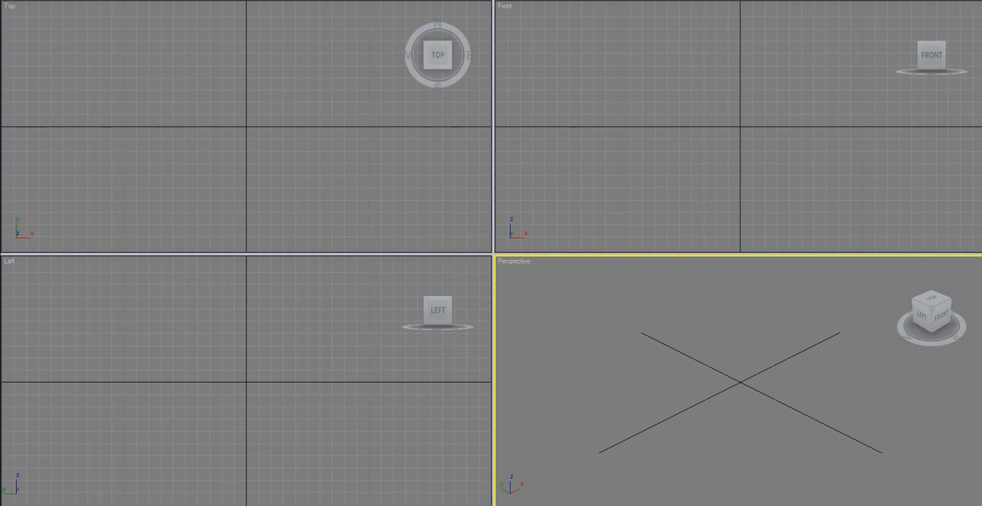
left_click(14, 0)
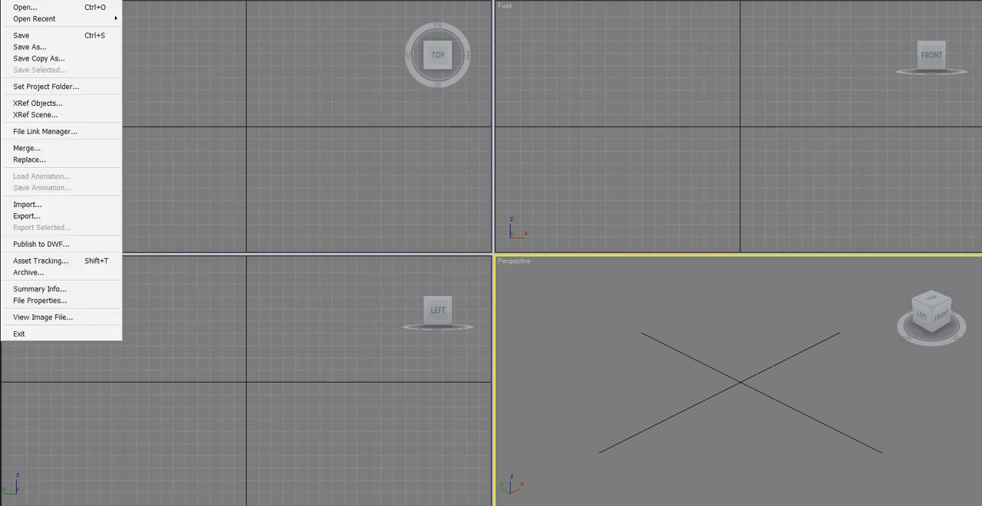
left_click(30, 206)
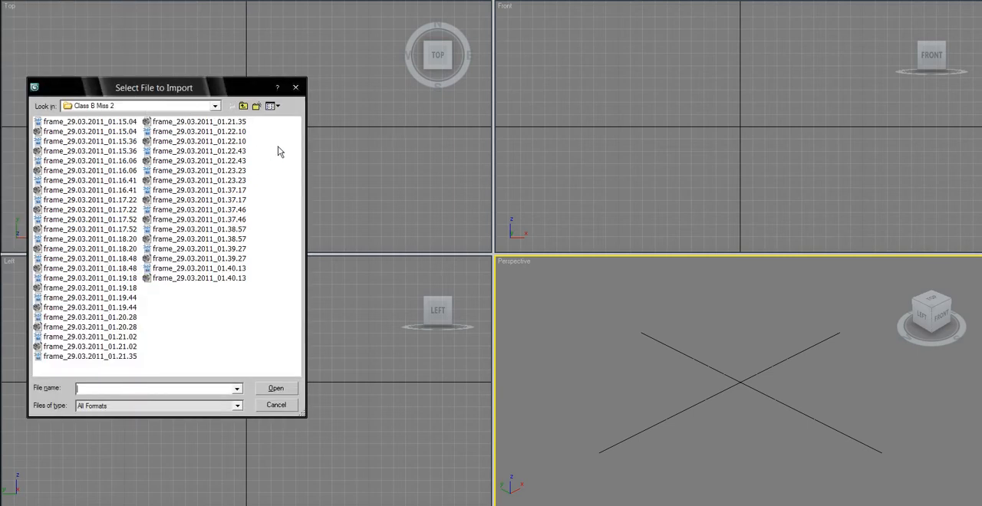
left_click(296, 88)
- Start importing a file and show the Class B Miss 2 folder in details view, sorted by file type
left_click(13, 1)
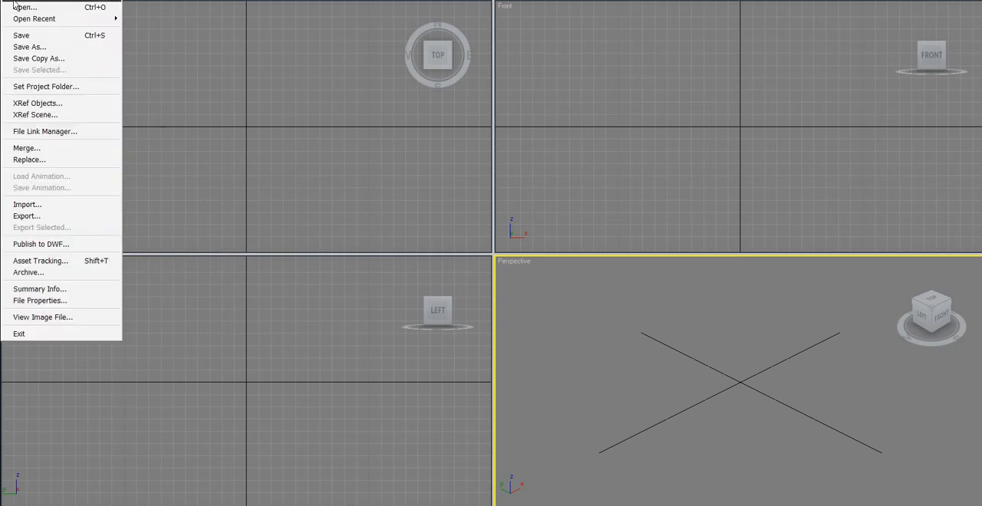
left_click(26, 205)
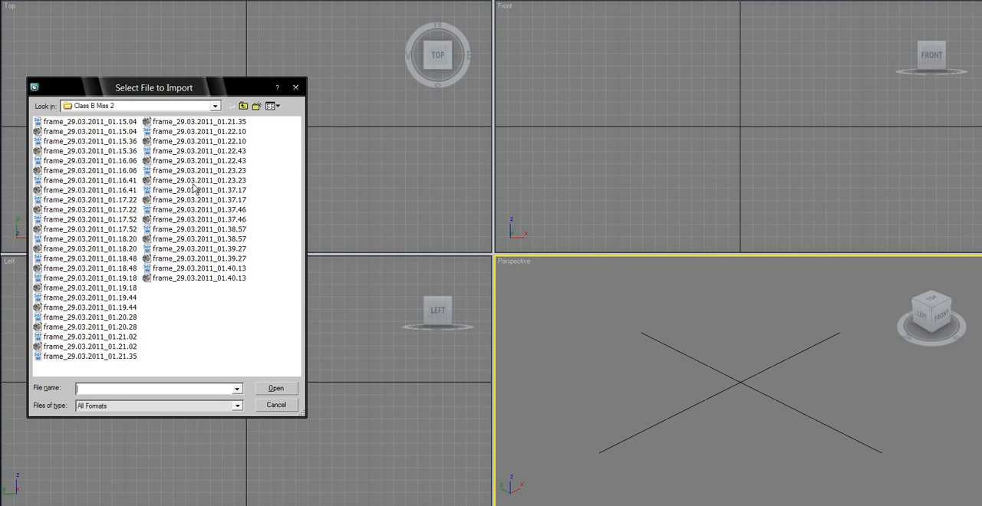
left_click(277, 108)
left_click(278, 166)
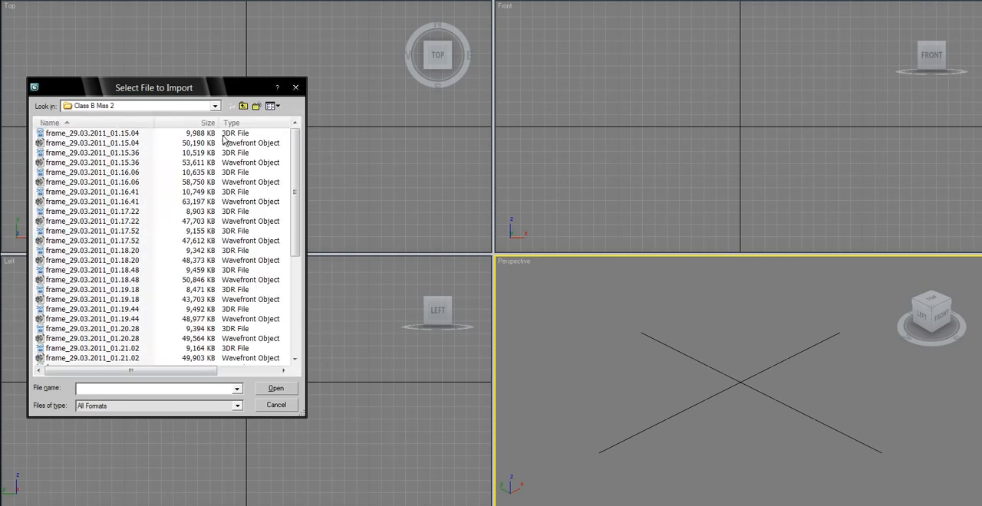
left_click(232, 123)
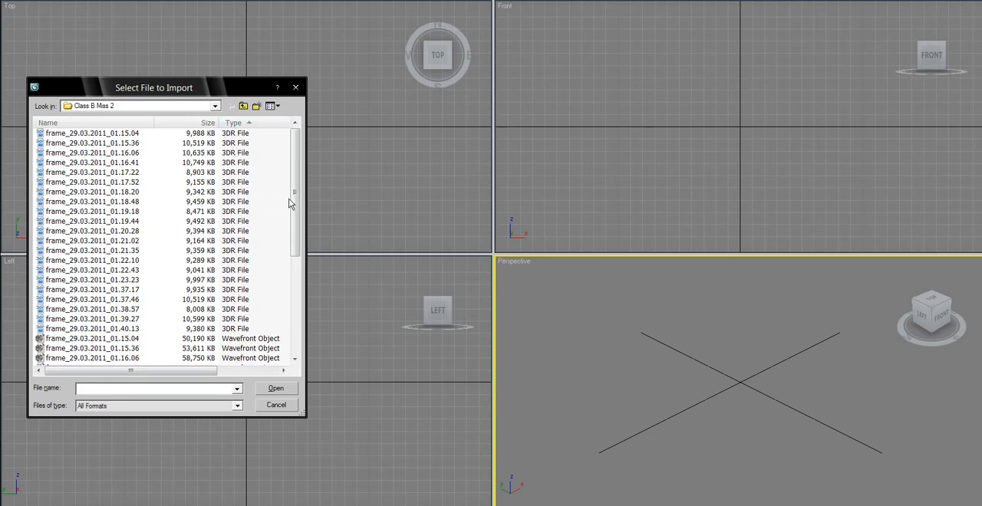
- Sort the captures by size and open the 3DR file frame_29.03.2011_01.20.28 for import
left_click_drag(296, 197, 297, 301)
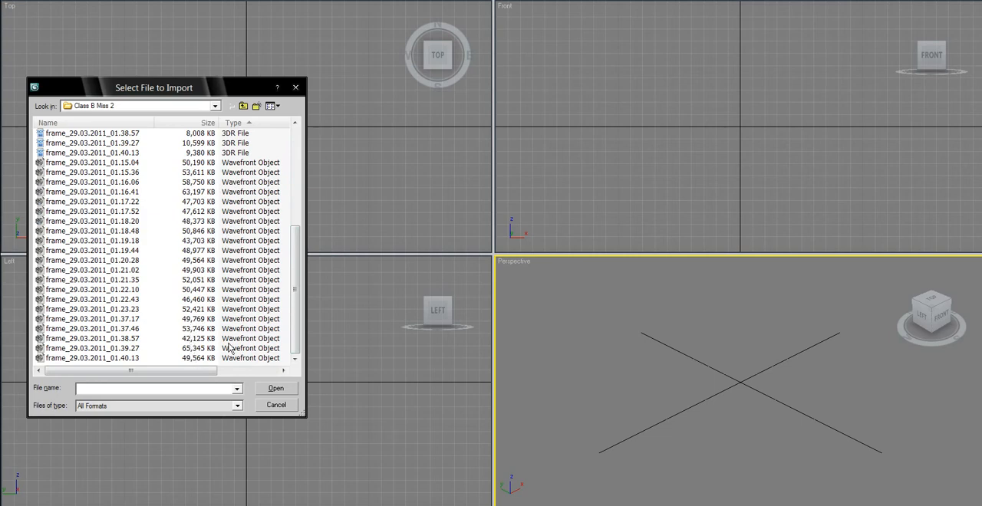
left_click_drag(295, 310, 277, 336)
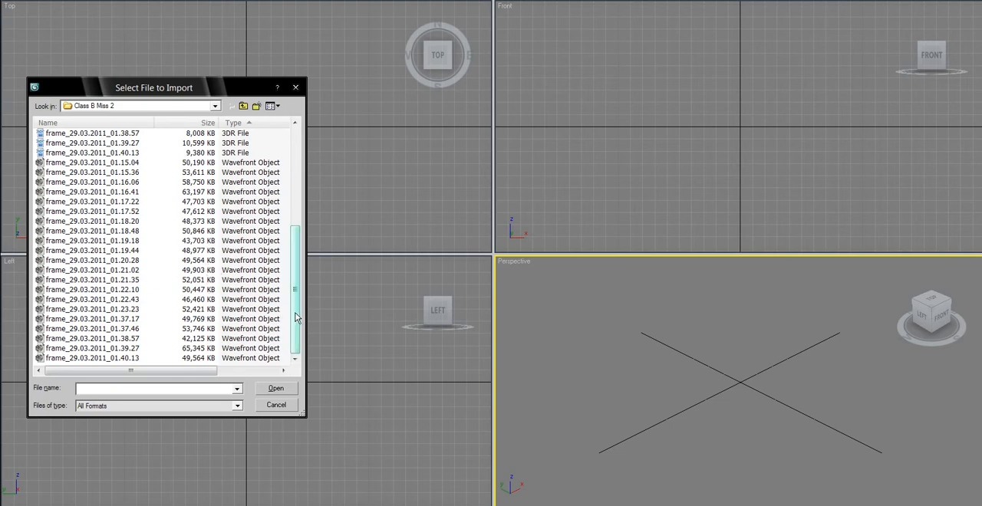
left_click_drag(295, 314, 280, 198)
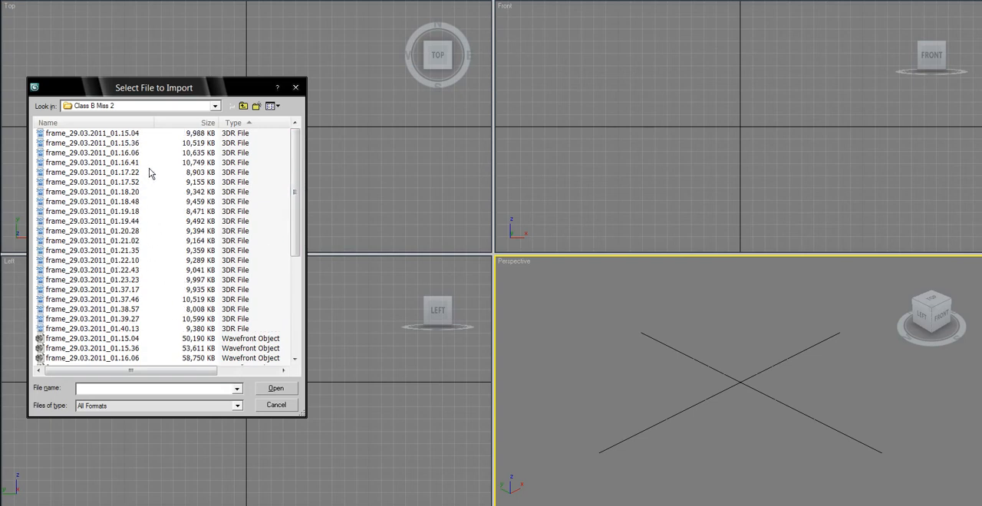
left_click(198, 123)
left_click(135, 232)
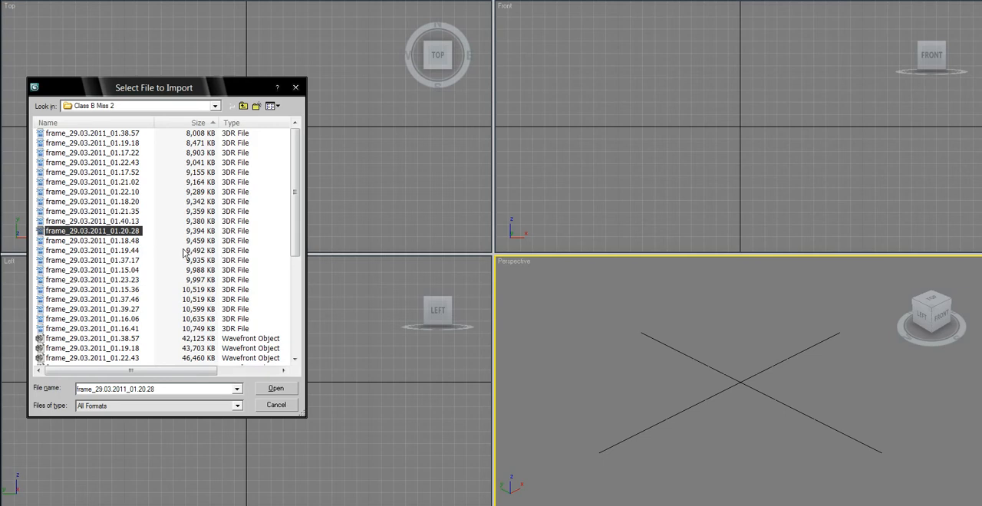
left_click(275, 389)
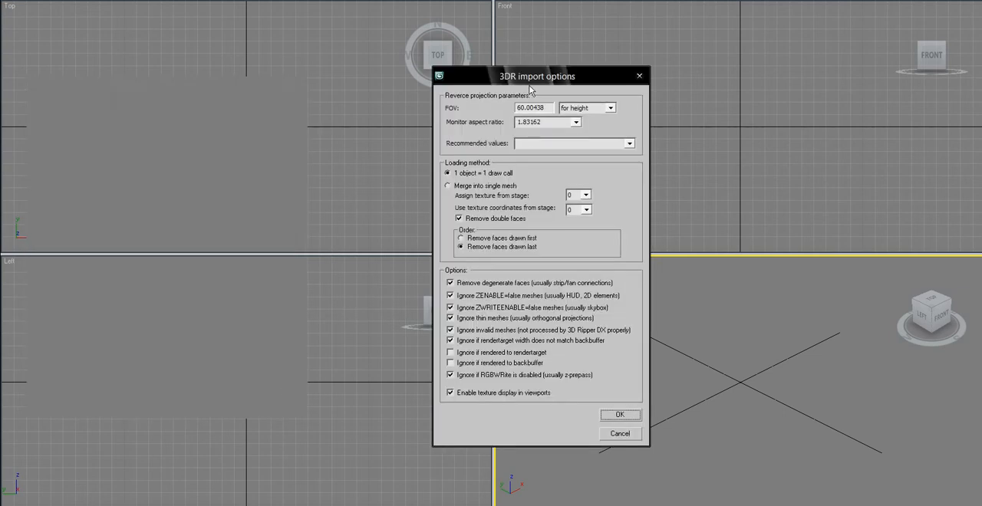
- Apply the recommended values Aspect=1.83162, FOV=60.00438 in the 3DR import options and run the import
left_click_drag(547, 84, 447, 92)
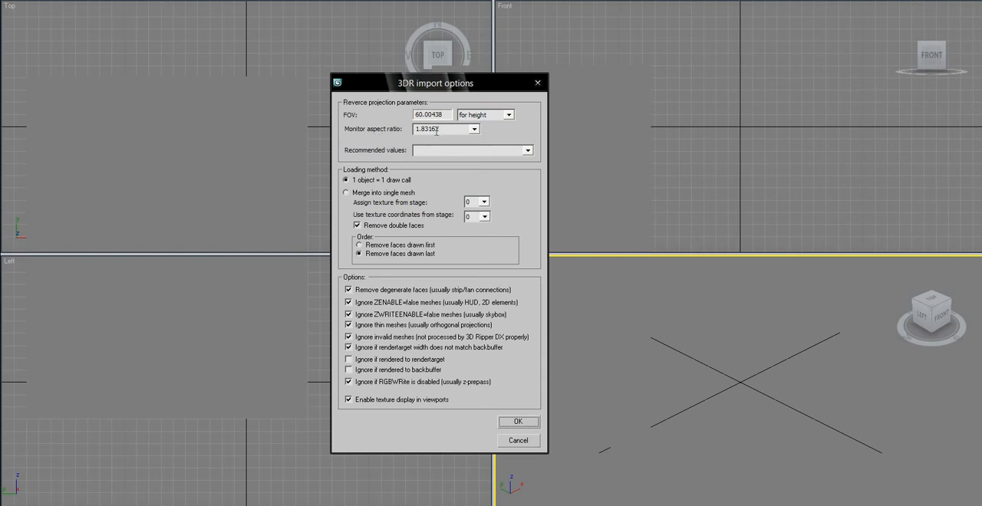
left_click(473, 130)
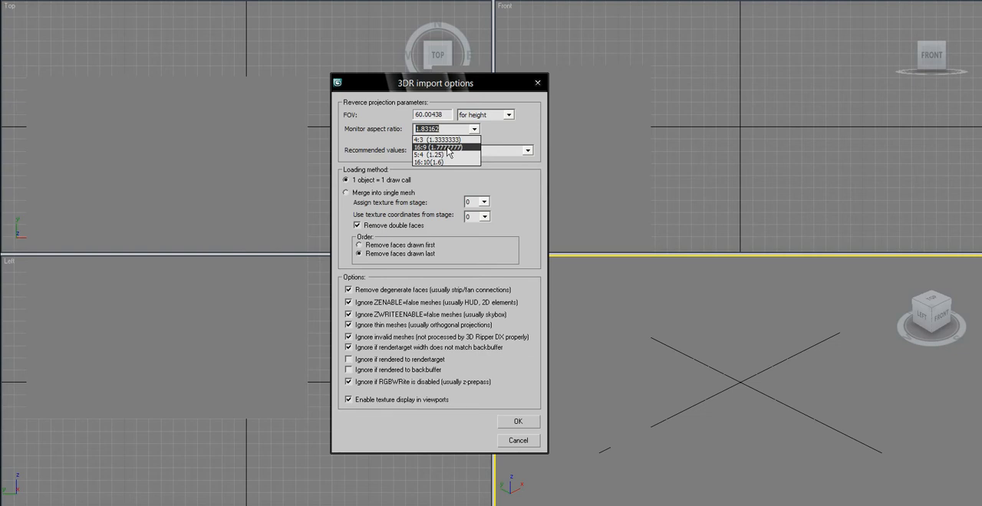
left_click(517, 138)
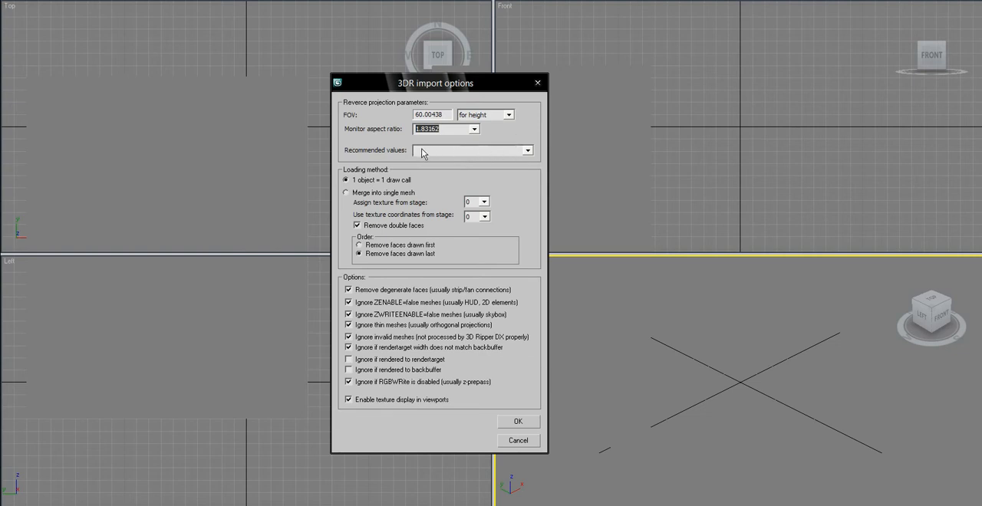
left_click(506, 150)
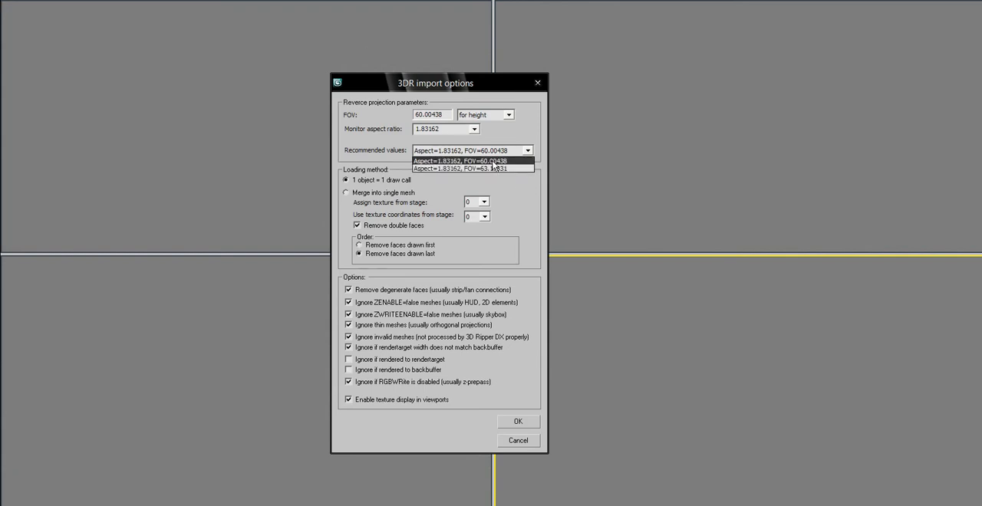
left_click(494, 161)
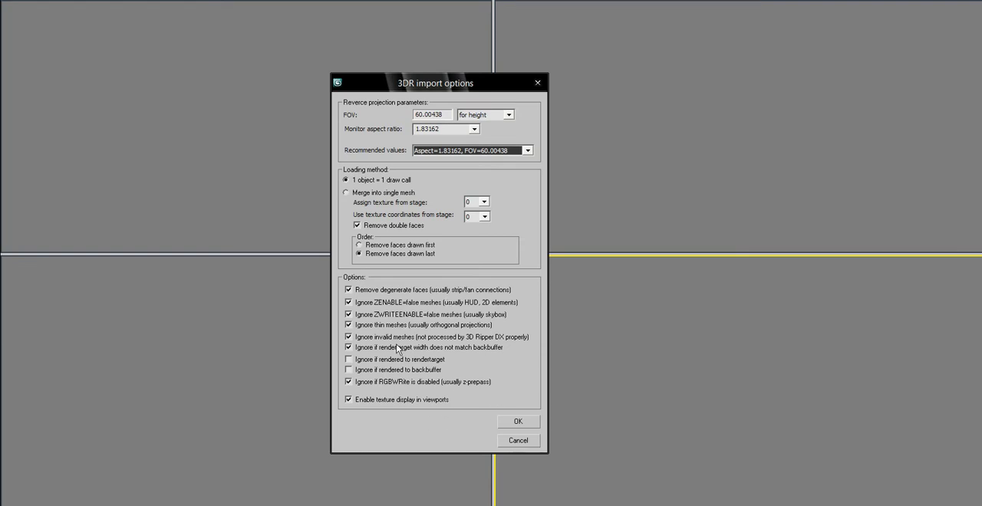
left_click(521, 424)
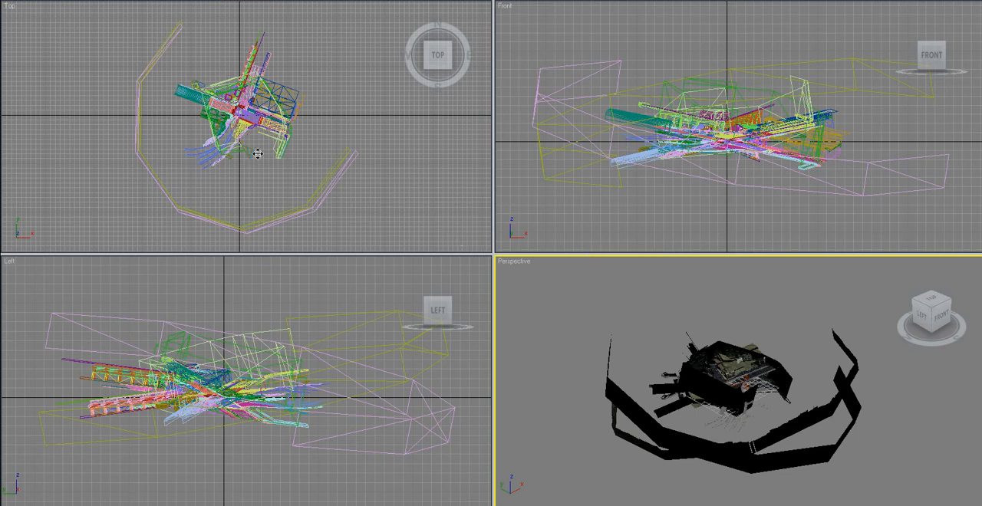
- Enlarge the Perspective viewport and show the road intersection of the imported scene from the top
left_click_drag(258, 154, 143, 120)
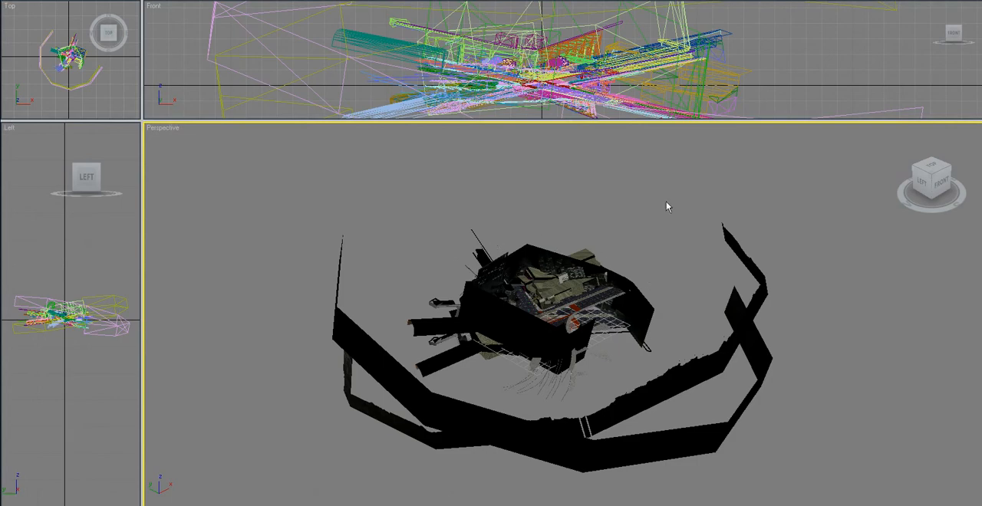
left_click(934, 167)
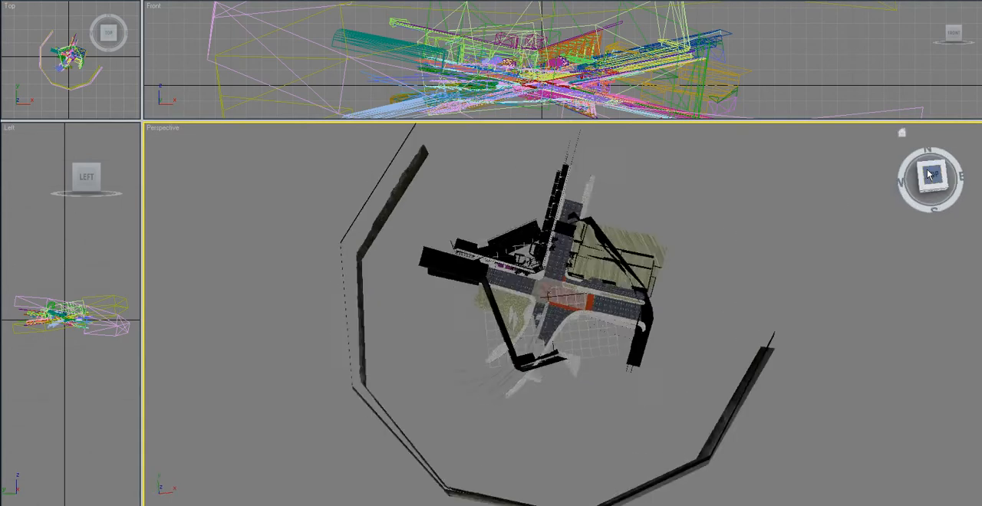
scroll(549, 294, "up", 3)
scroll(549, 294, "up", 2)
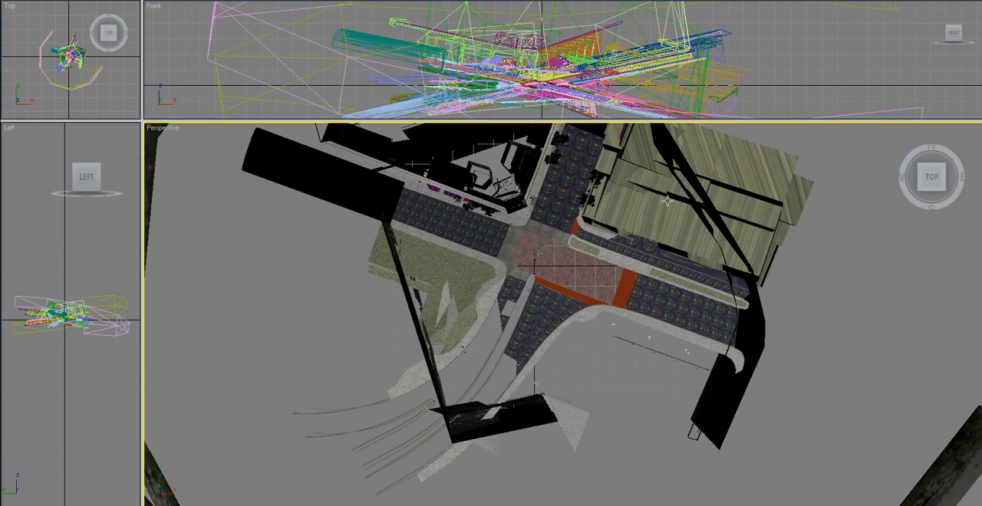
scroll(486, 236, "up", 2)
scroll(486, 235, "up", 3)
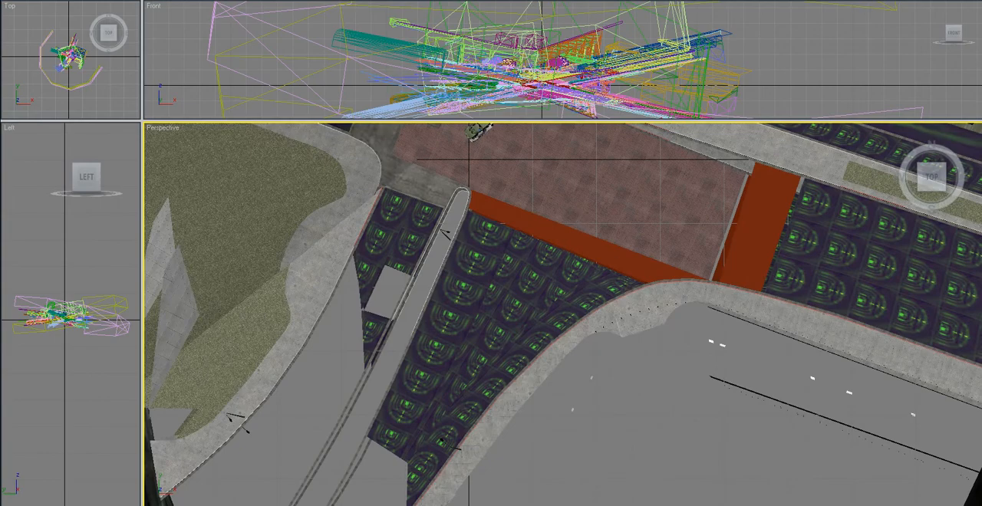
- Examine the two overlapping cars on the brick pavement up close from above
middle_click_drag(496, 178, 542, 380)
scroll(529, 333, "up", 6)
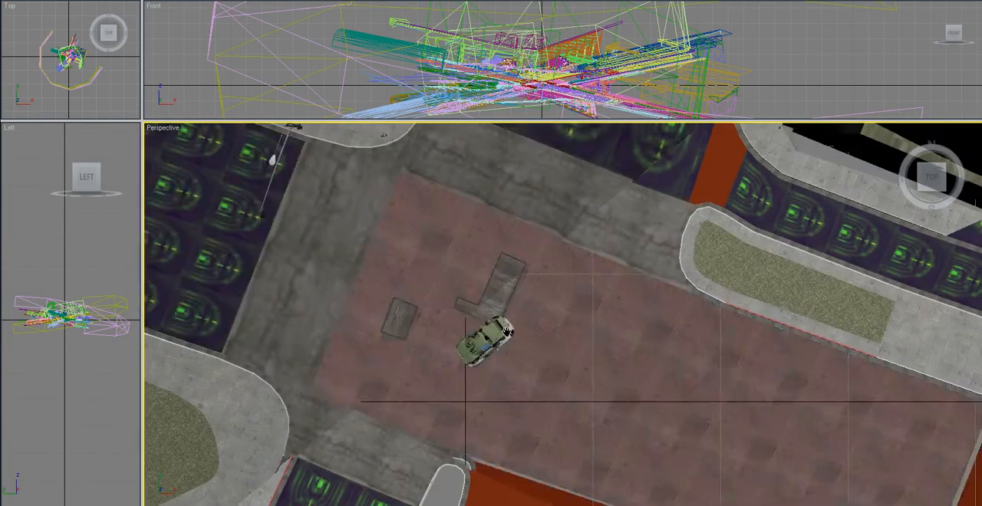
scroll(316, 332, "up", 3)
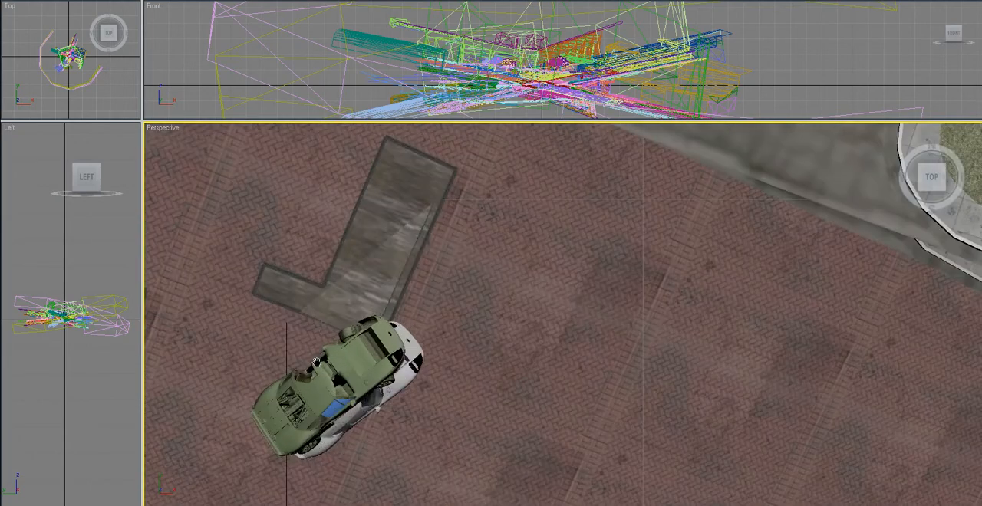
middle_click_drag(317, 362, 831, 182)
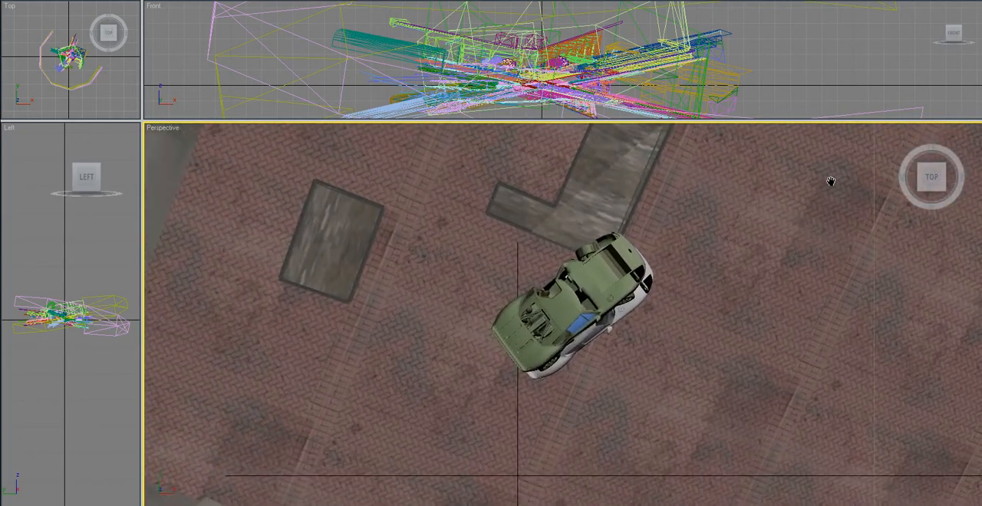
scroll(523, 294, "up", 5)
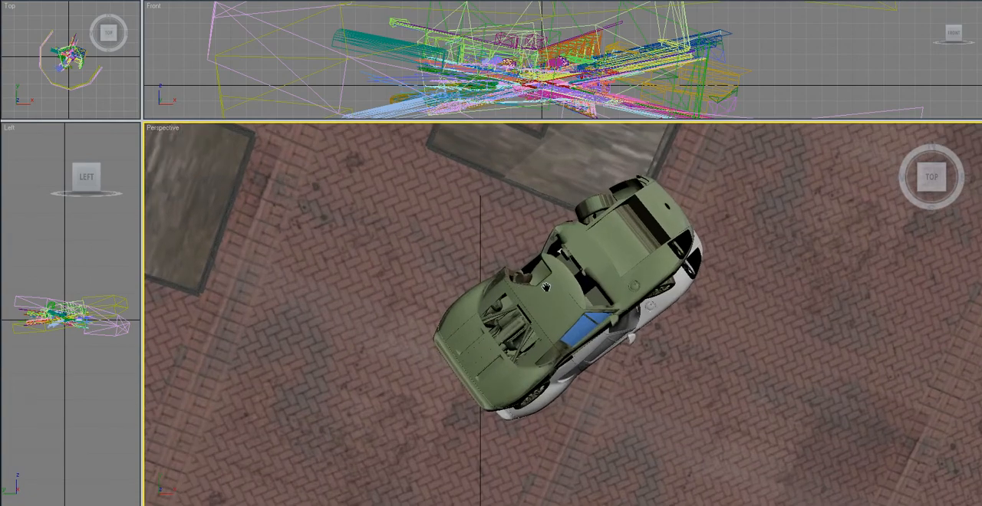
scroll(523, 238, "down", 1)
scroll(523, 239, "down", 1)
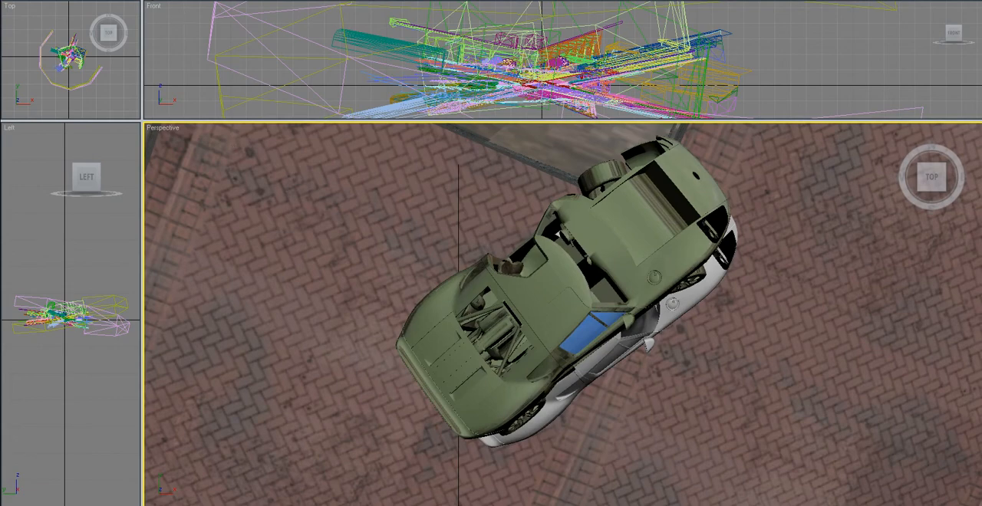
- Select part of the green car and orbit around it to examine both cars and the surrounding street
left_click(569, 291)
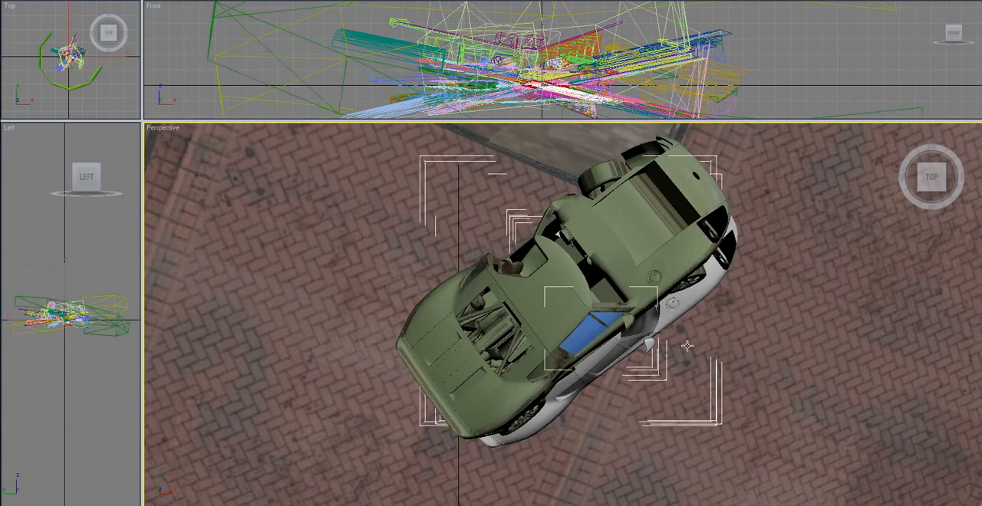
left_click(545, 286)
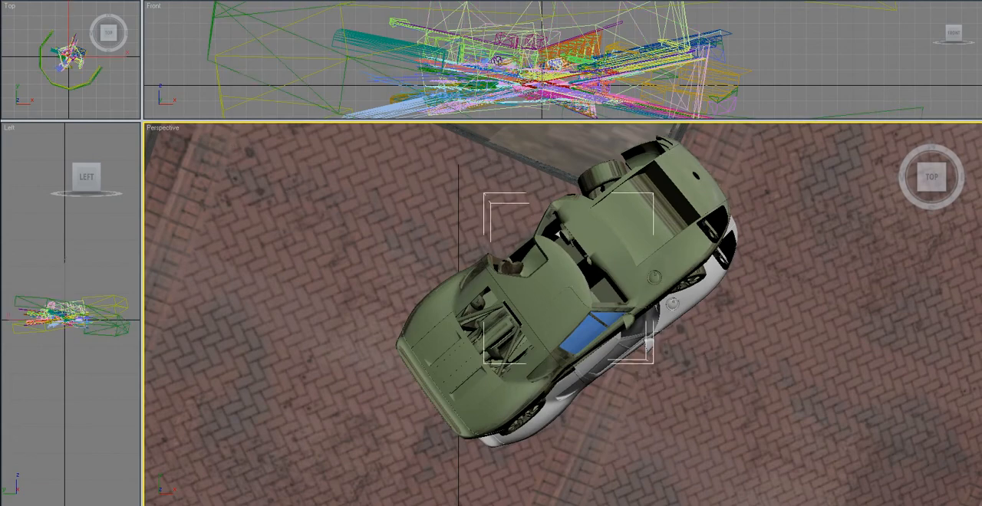
key("e")
left_click_drag(527, 316, 503, 283)
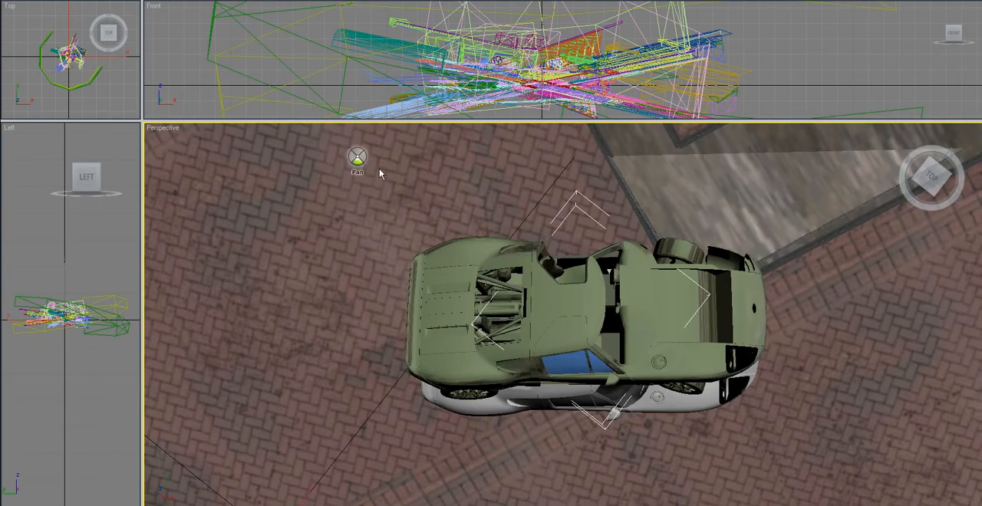
left_click_drag(566, 320, 546, 204)
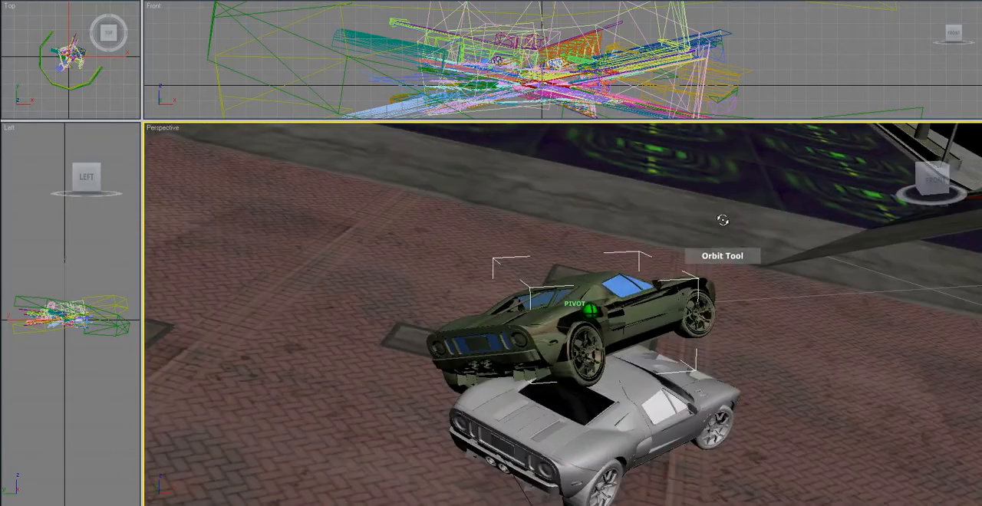
left_click_drag(722, 220, 546, 243)
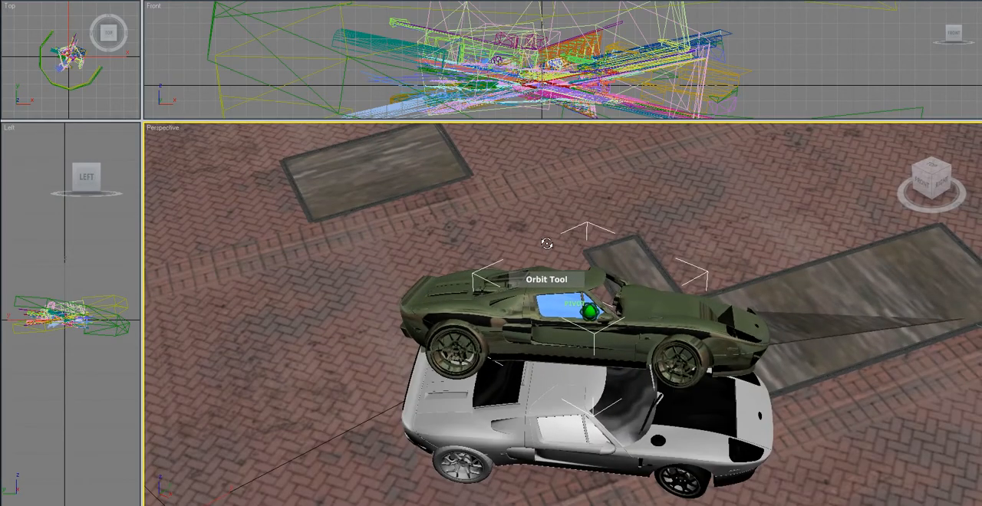
scroll(522, 297, "down", 4)
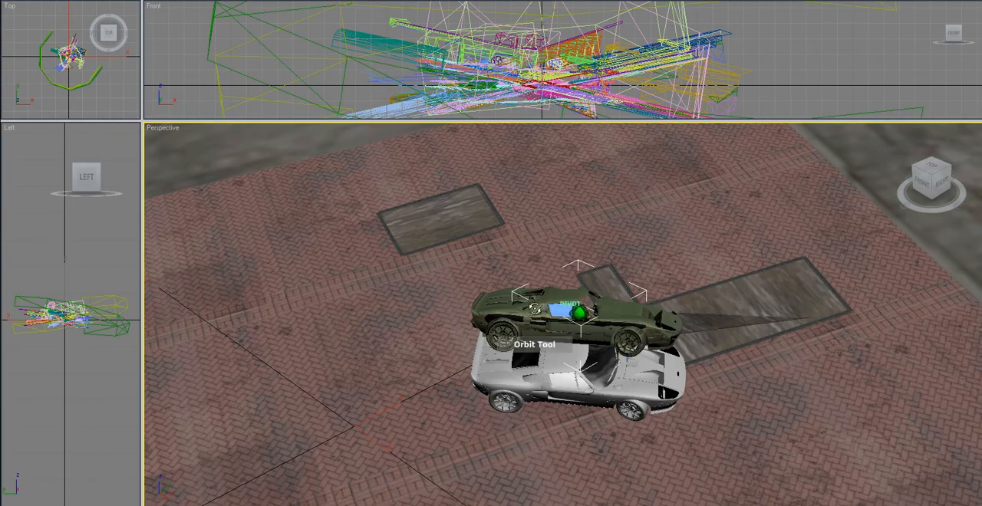
left_click_drag(534, 309, 151, 279)
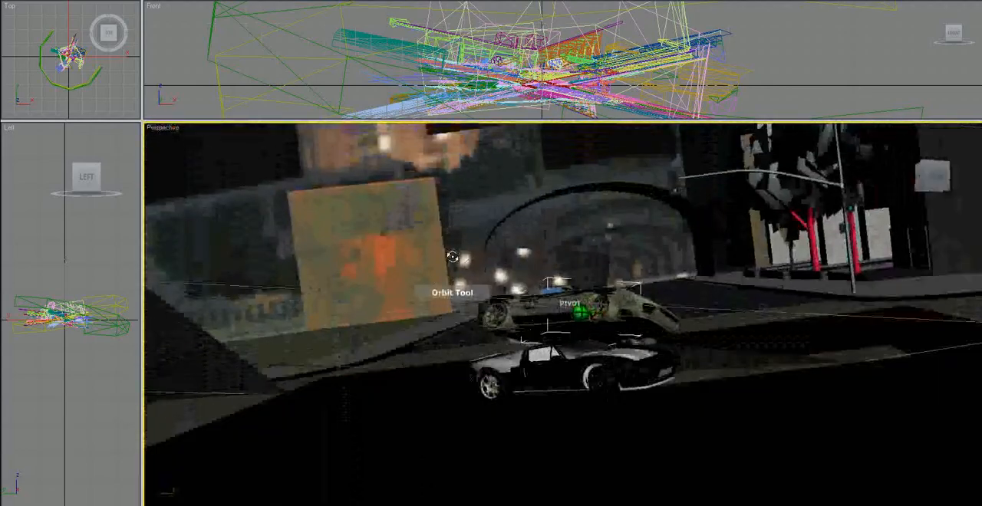
- Change the viewport layout to a single large viewport and set it to the Perspective view
left_click_drag(453, 257, 241, 305)
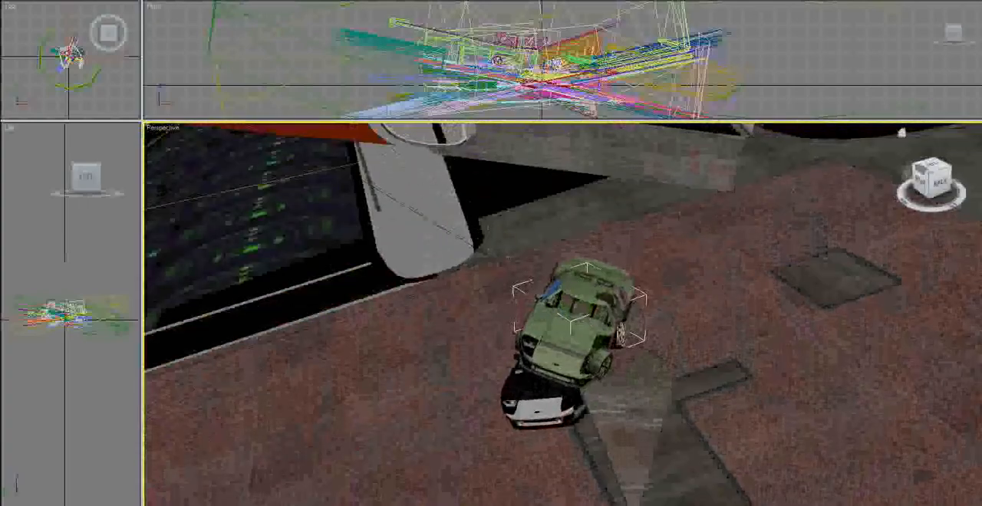
left_click(934, 166)
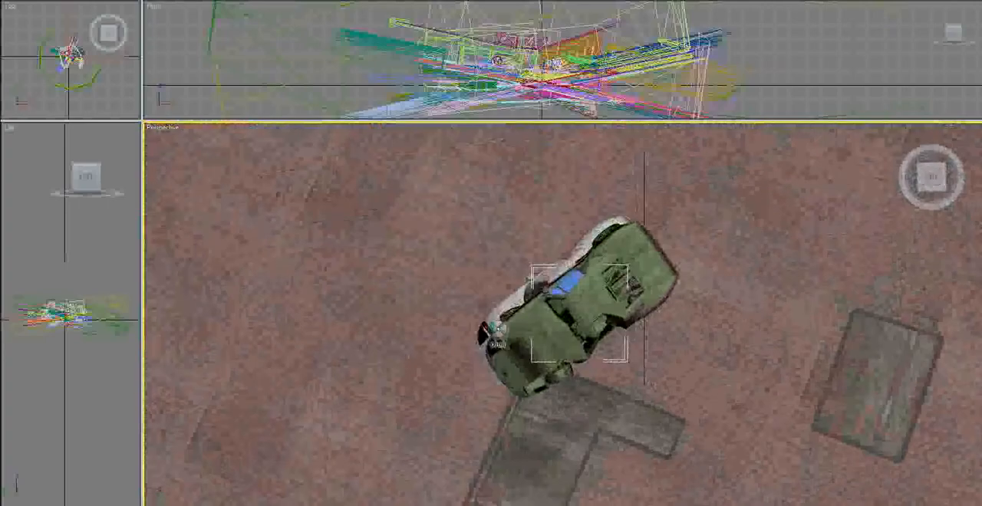
scroll(495, 325, "down", 6)
scroll(495, 325, "down", 10)
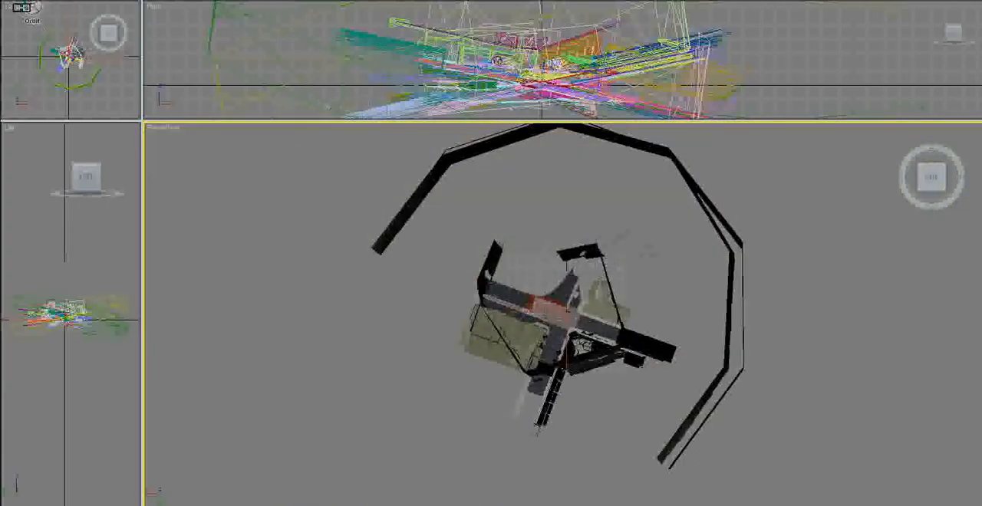
right_click(11, 8)
left_click(39, 240)
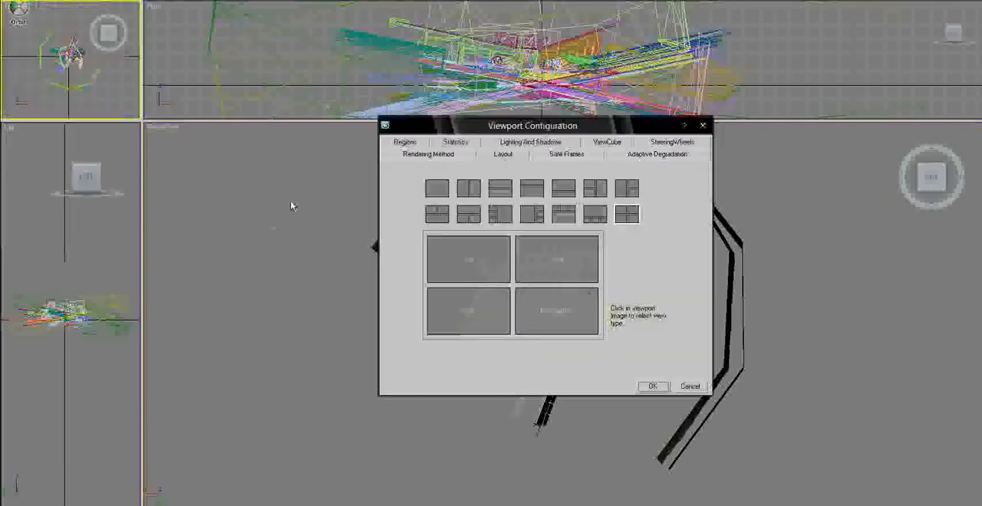
left_click(437, 190)
left_click(491, 293)
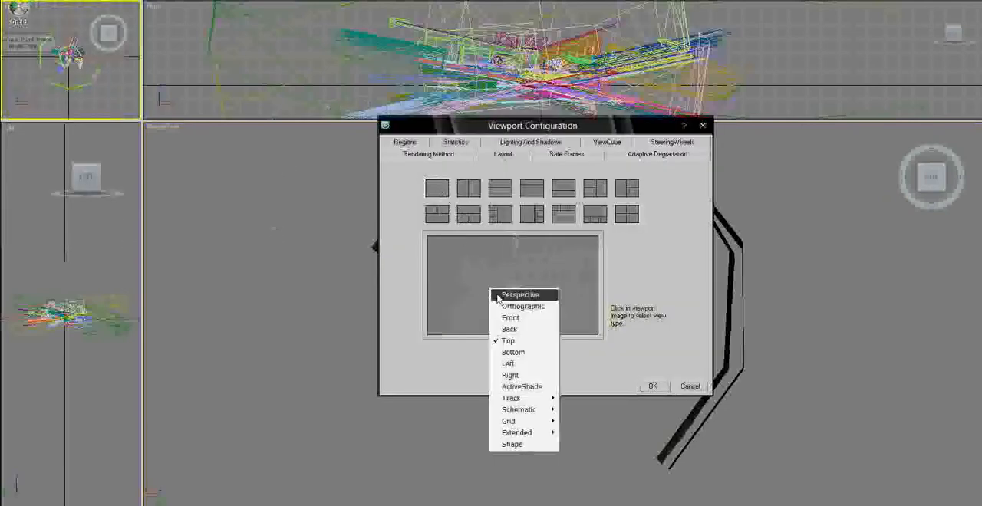
left_click(500, 296)
left_click(649, 387)
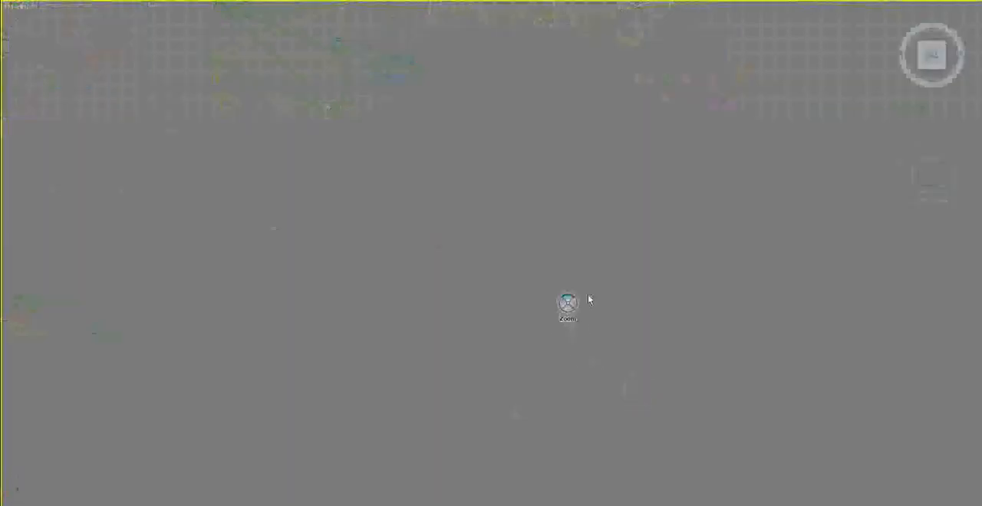
- Delete the outer boundary geometry, roads and buildings surrounding the two cars in the imported scene
left_click(932, 56)
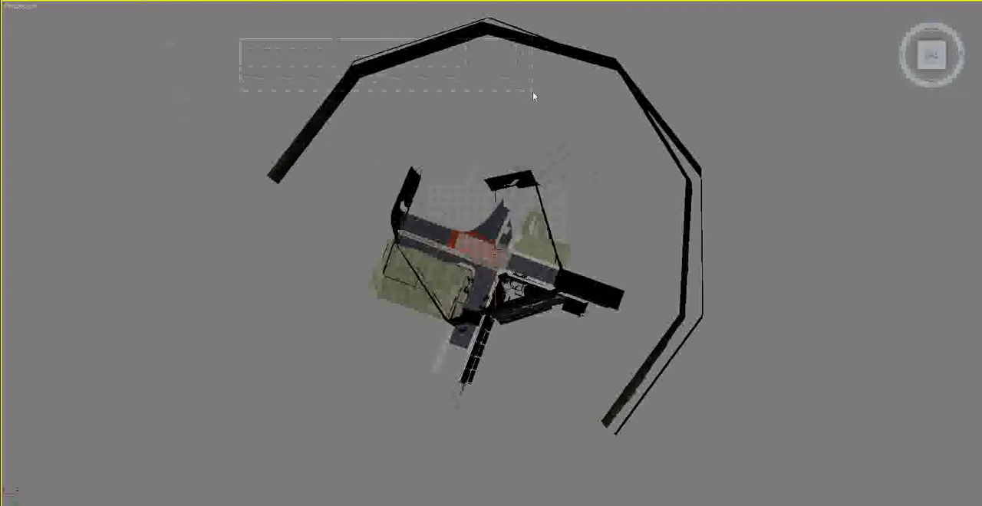
left_click_drag(532, 91, 746, 243)
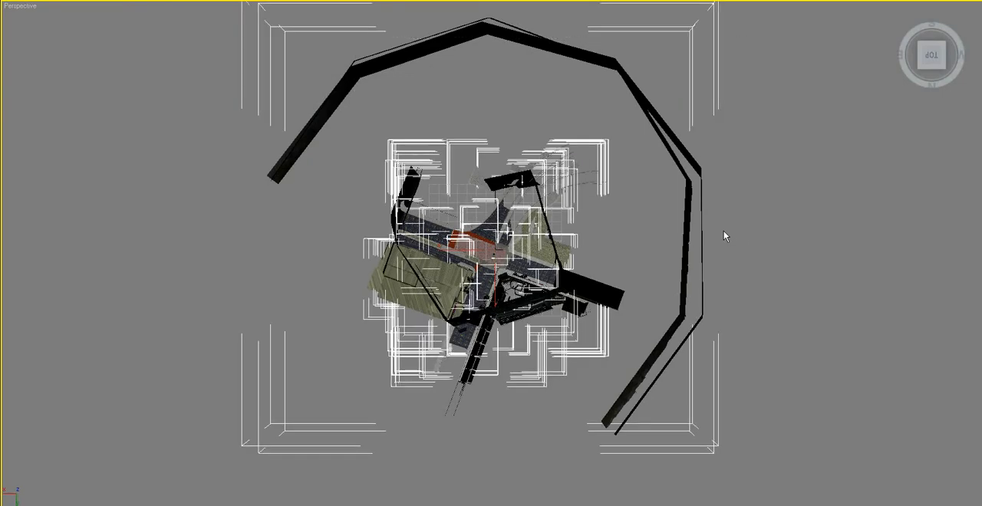
key("Delete")
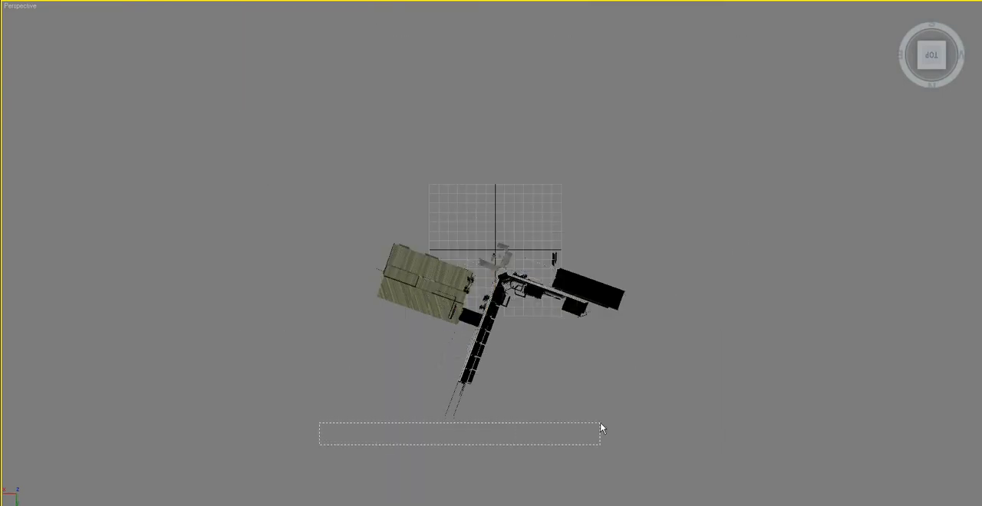
left_click_drag(601, 423, 722, 275)
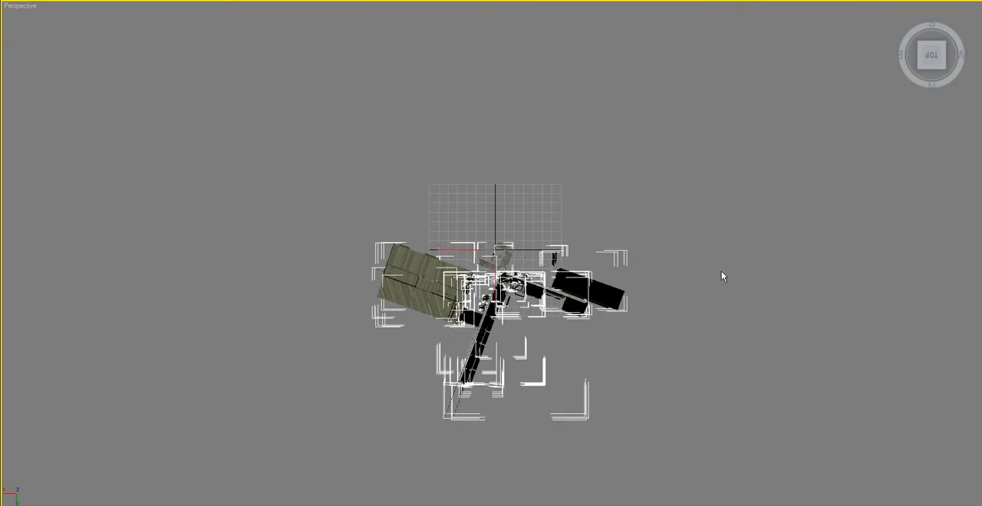
key("Delete")
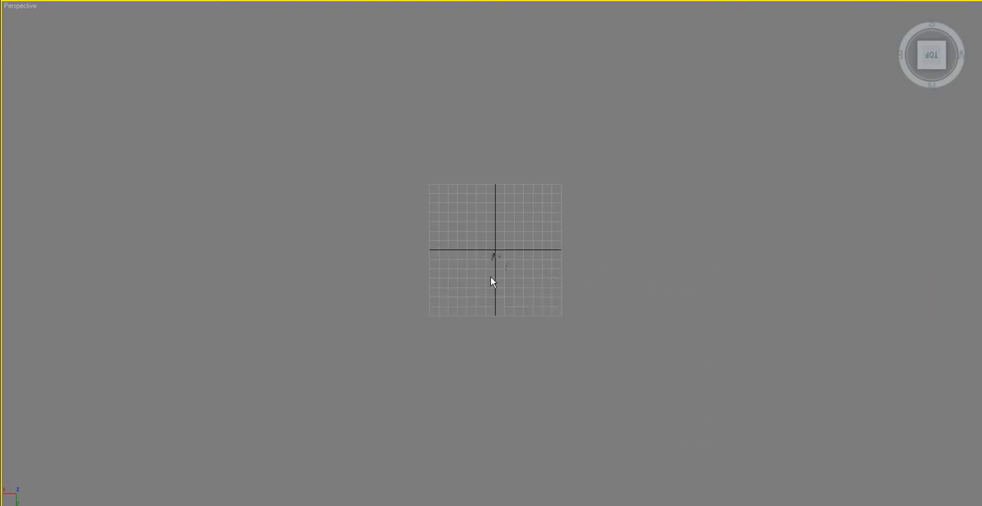
- Delete the pavement patches, street lamp and small stray objects around the two overlapping cars
scroll(487, 252, "up", 8)
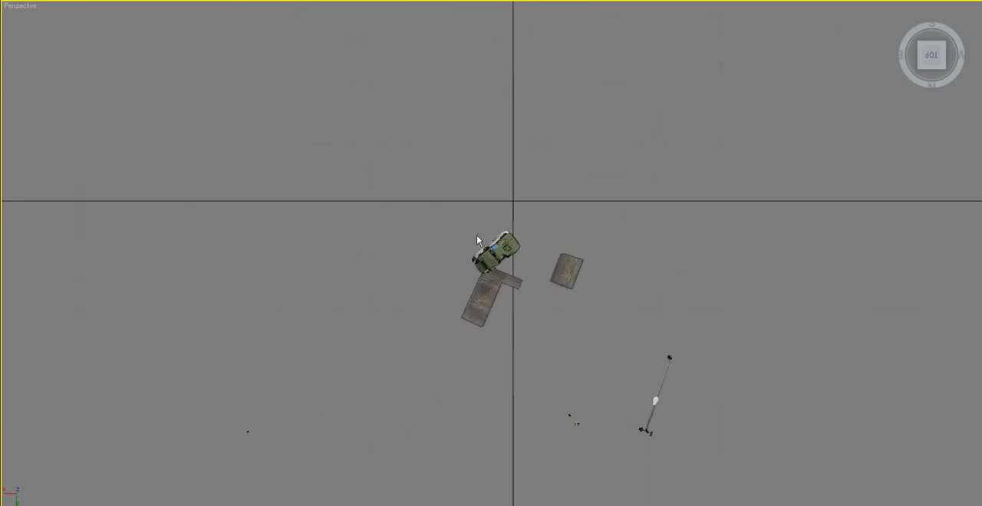
left_click_drag(561, 455, 561, 455)
key("Delete")
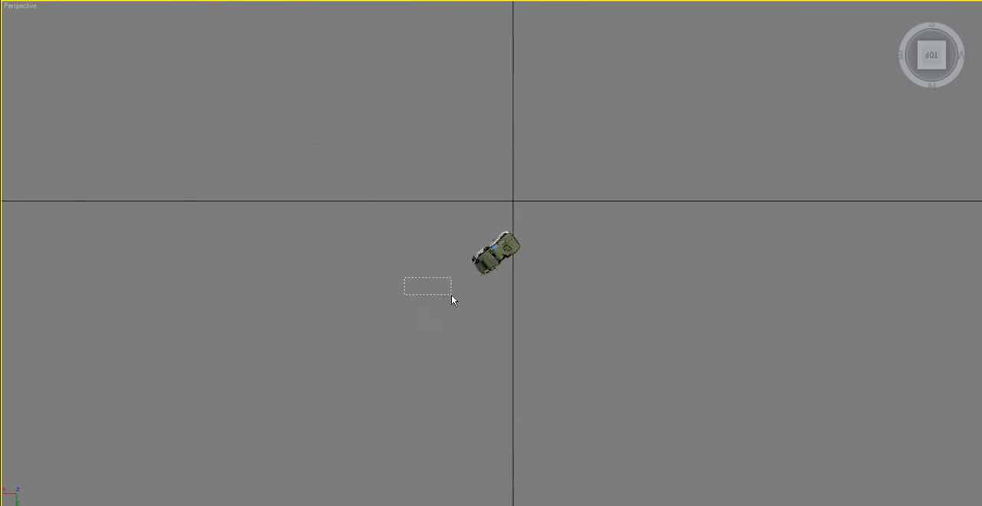
left_click_drag(669, 399, 669, 399)
- Examine the two cars from several angles and check the area around them for leftover scenery
scroll(490, 245, "up", 4)
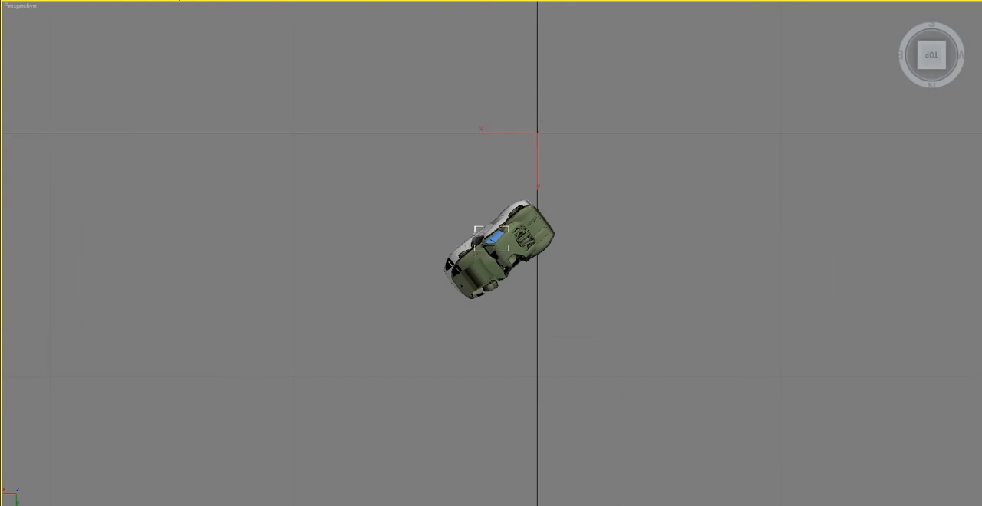
scroll(465, 232, "up", 2)
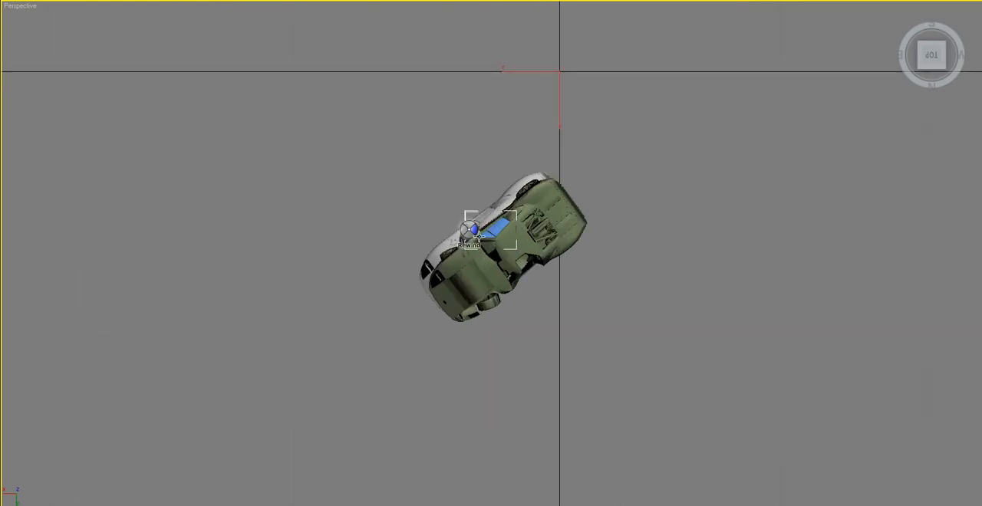
scroll(490, 270, "up", 5)
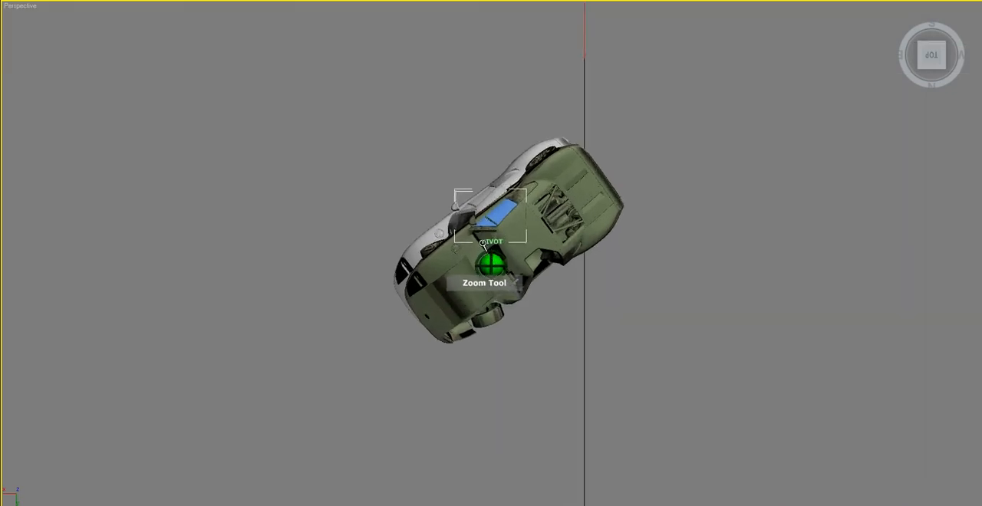
left_click_drag(461, 238, 548, 121)
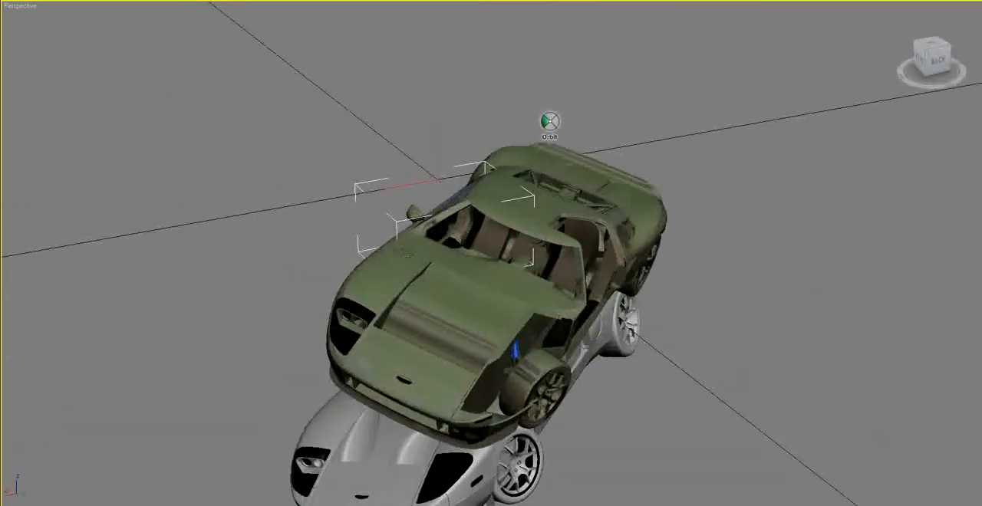
scroll(507, 140, "down", 12)
scroll(486, 150, "down", 3)
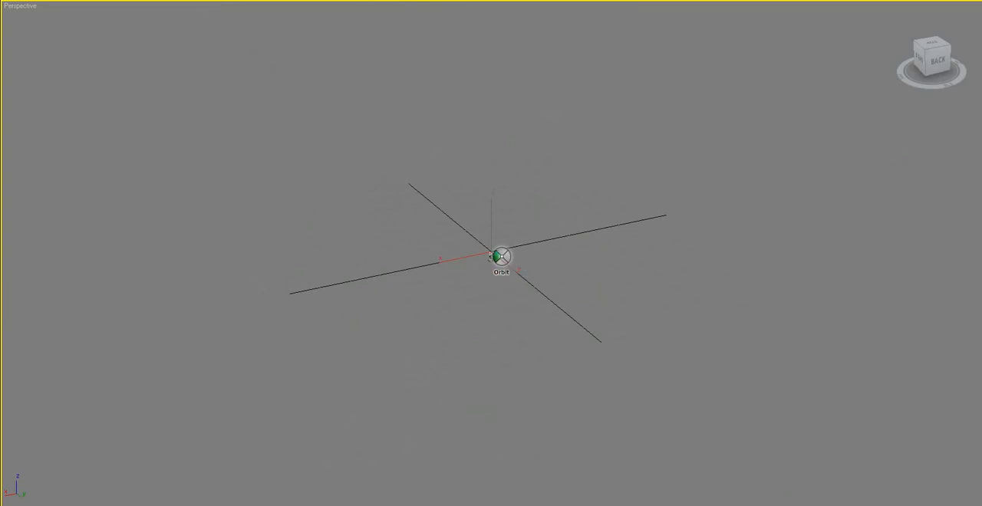
scroll(482, 266, "up", 4)
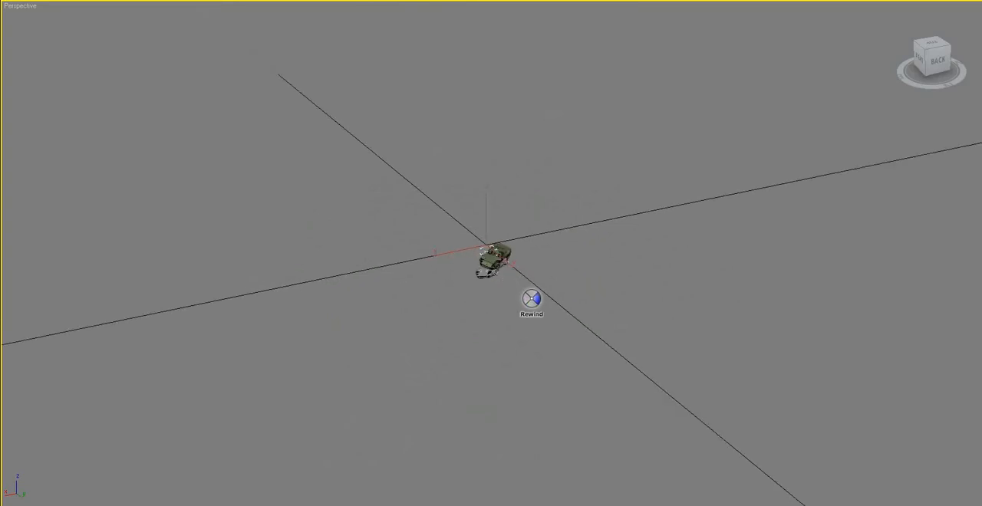
scroll(529, 301, "up", 3)
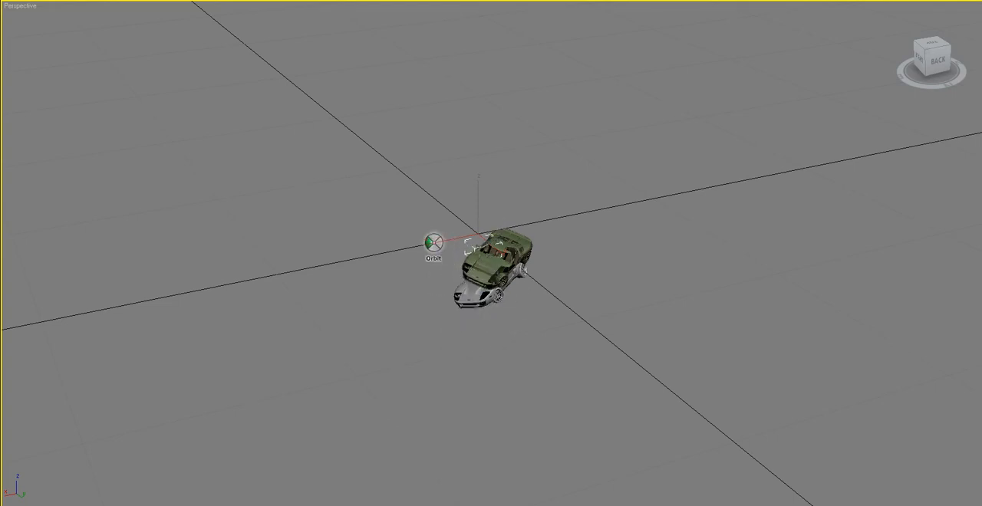
- Delete the green car floating above the grey one
left_click_drag(424, 242, 499, 180)
scroll(443, 254, "up", 5)
key("Escape")
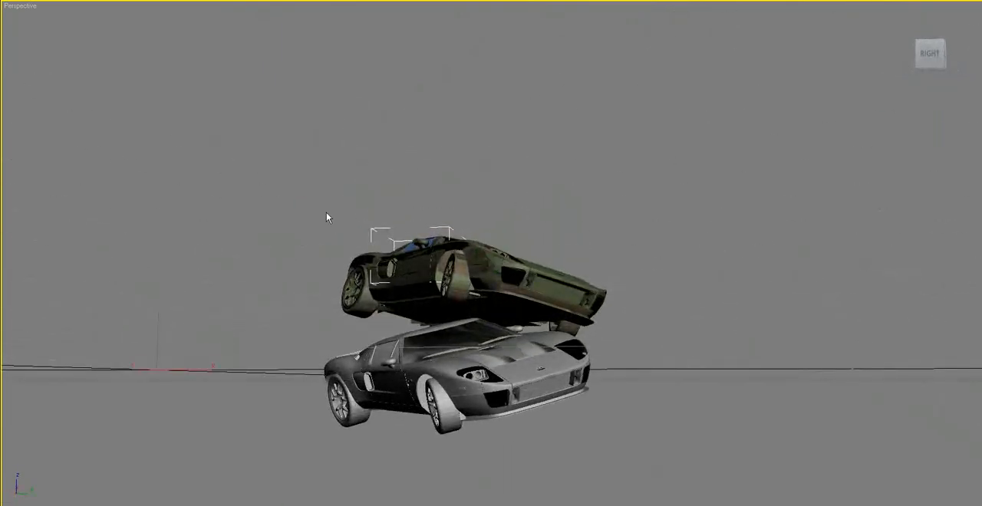
left_click_drag(378, 232, 667, 317)
key("Delete")
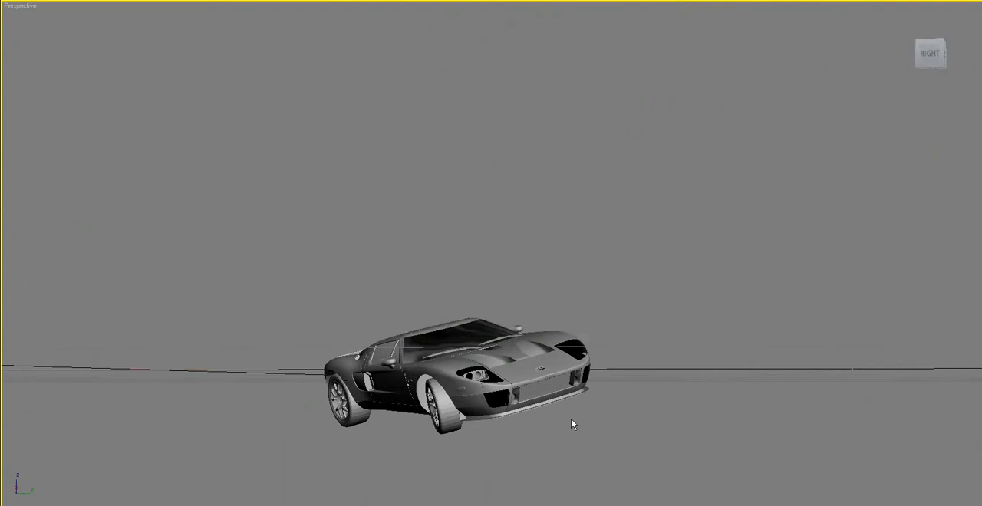
- Delete the small stray object behind the grey car
left_click(485, 356)
middle_click_drag(483, 356, 342, 370, "alt")
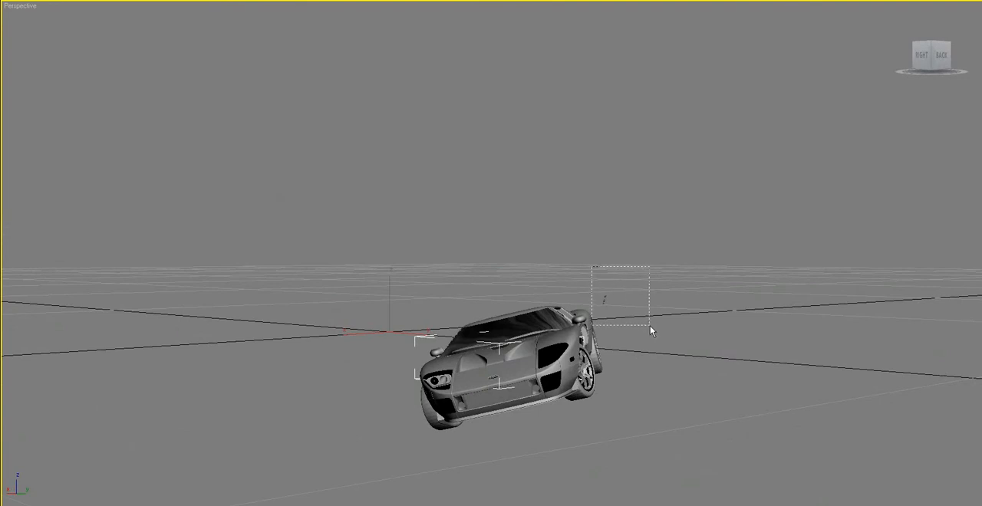
left_click_drag(650, 326, 649, 320)
key("Delete")
left_click_drag(630, 277, 595, 310)
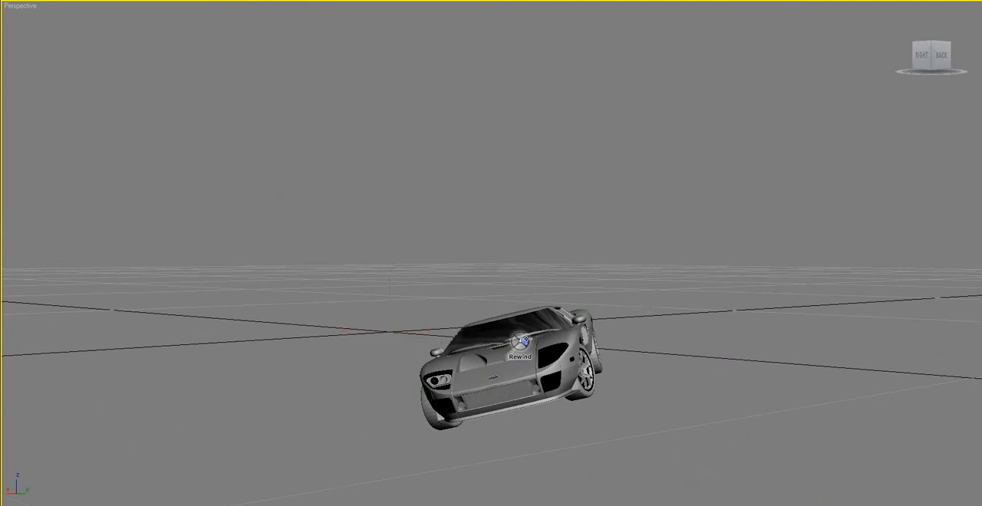
- Select all parts of the grey car together
left_click(504, 348)
middle_click_drag(504, 347, 394, 339, "alt")
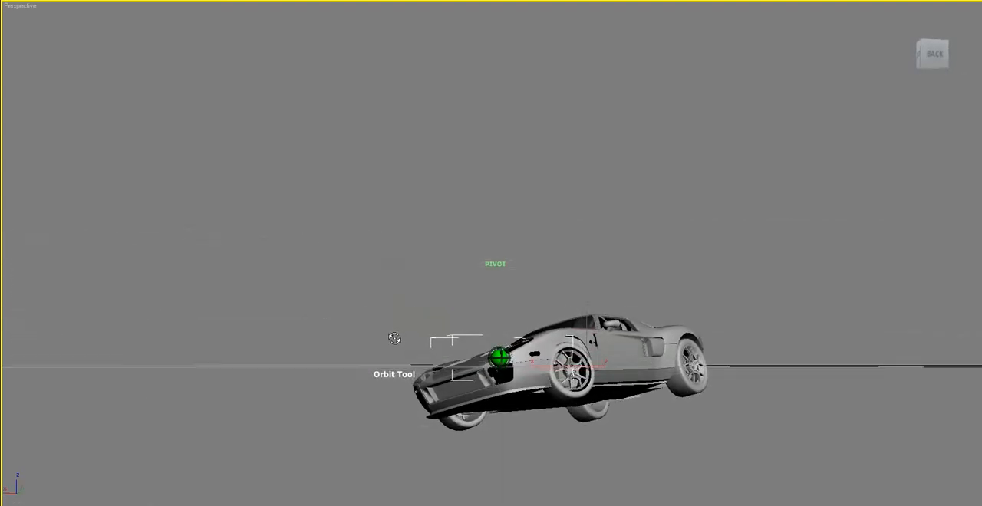
left_click_drag(394, 338, 376, 366)
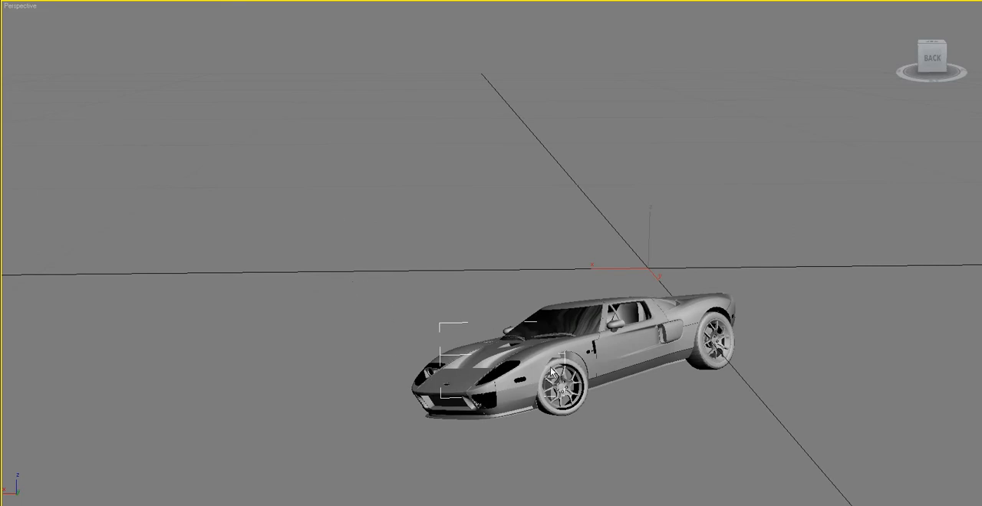
left_click(502, 323)
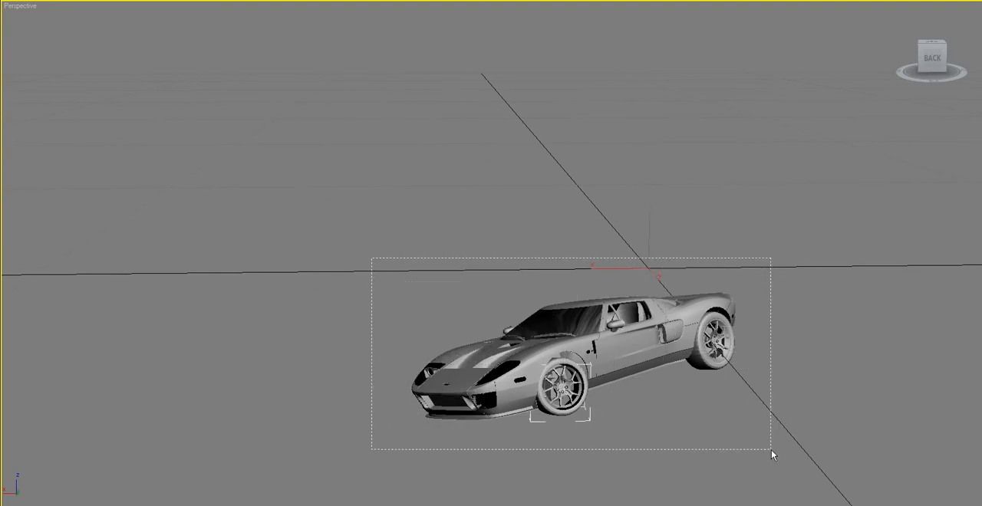
left_click_drag(771, 449, 771, 450)
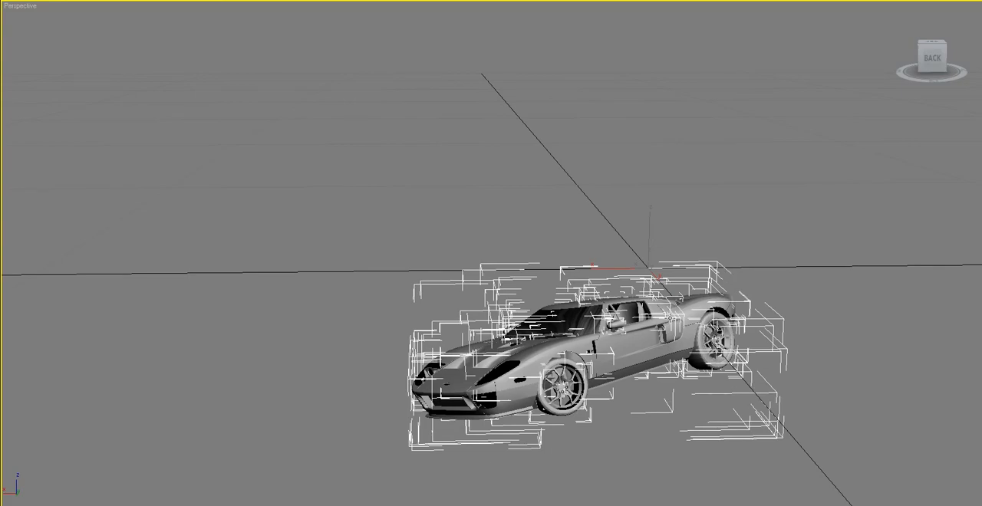
- Group all the selected parts of the grey car, keeping the default group name
key("shift+w")
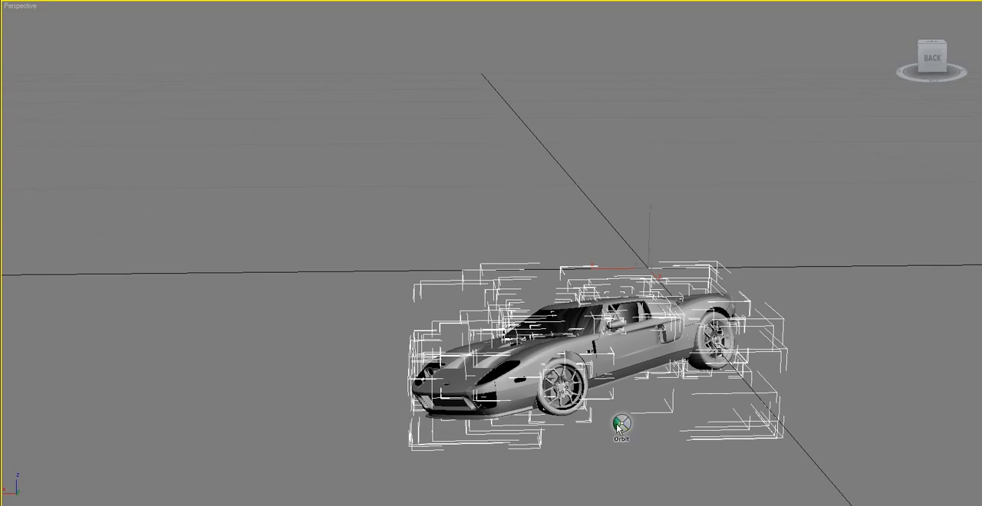
left_click_drag(617, 427, 429, 465)
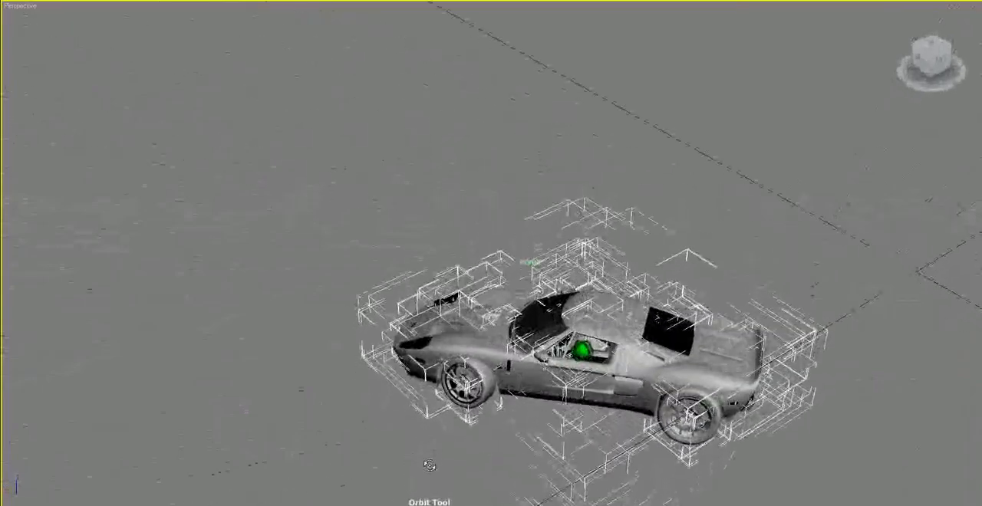
scroll(626, 353, "up", 3)
left_click_drag(626, 353, 128, 291)
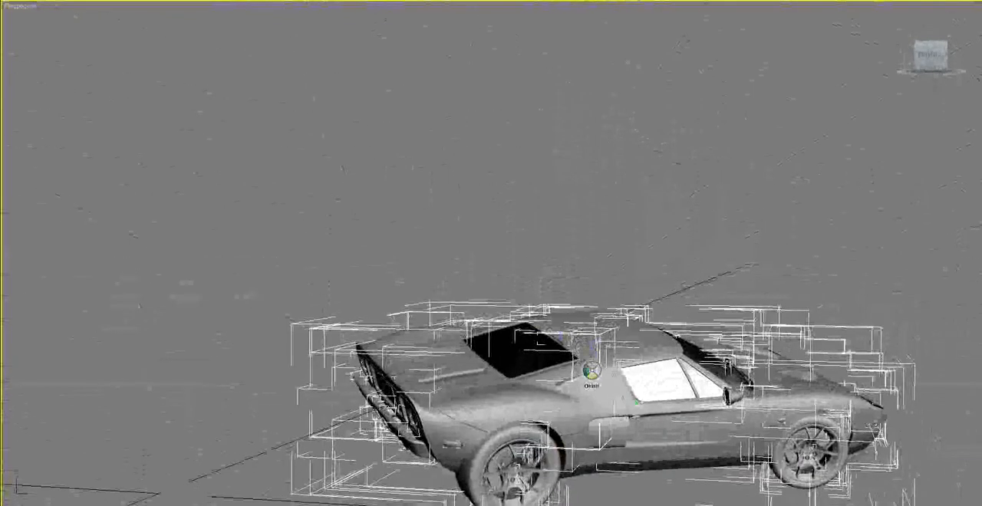
left_click_drag(591, 371, 297, 15)
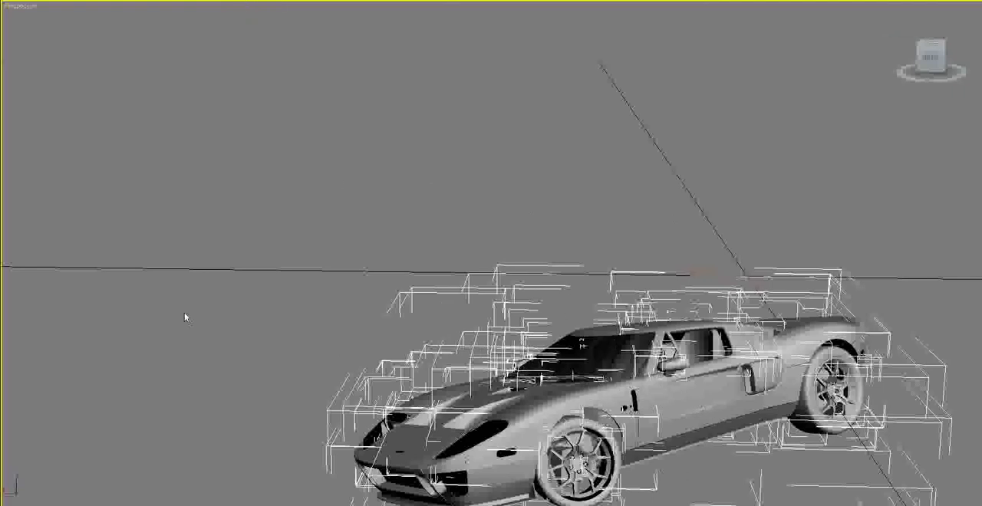
left_click(76, 0)
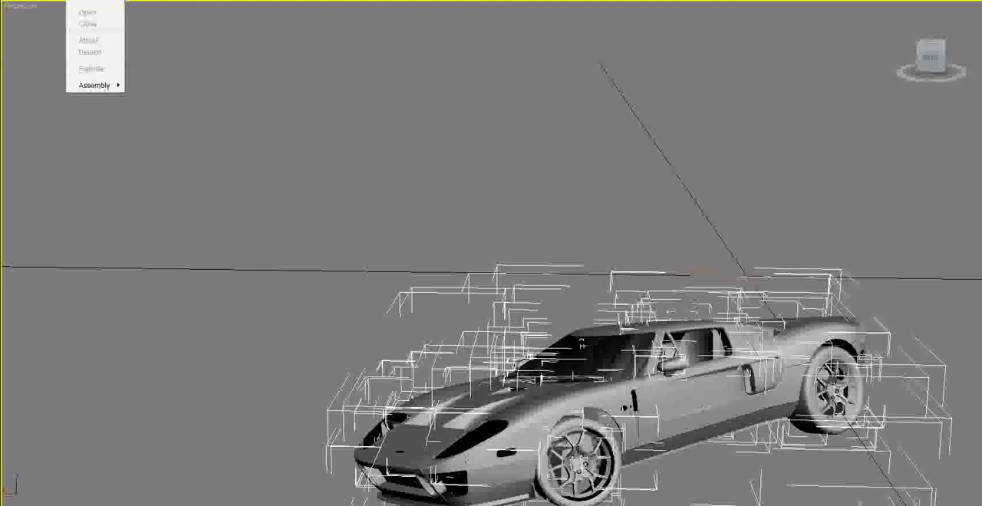
left_click(88, 0)
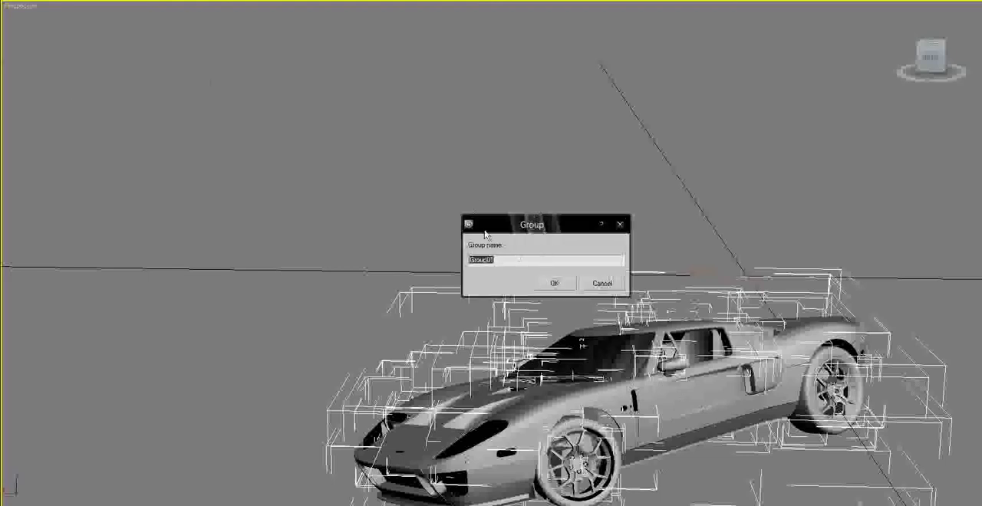
left_click(561, 282)
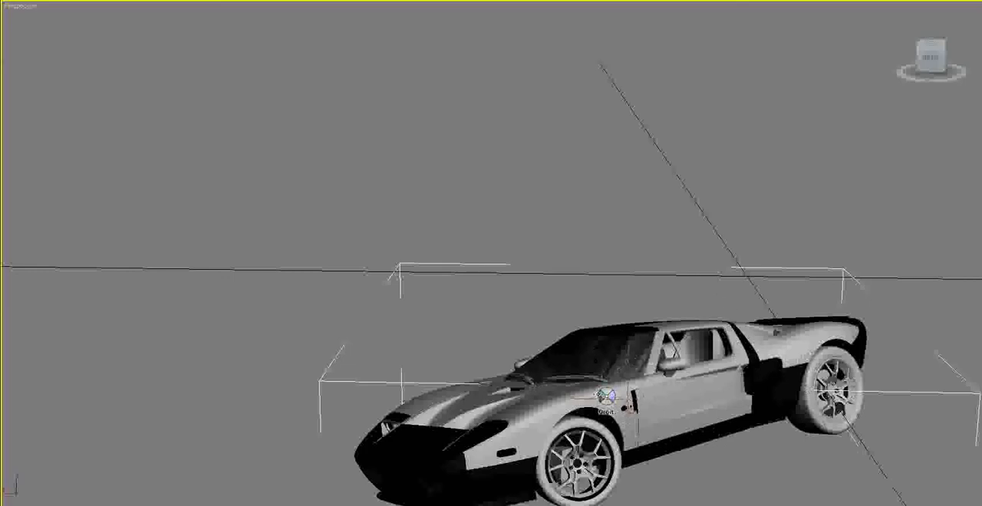
- Rotate the grouped grey car to change its orientation relative to the ground grid, and check it from several angles
left_click_drag(600, 396, 590, 366)
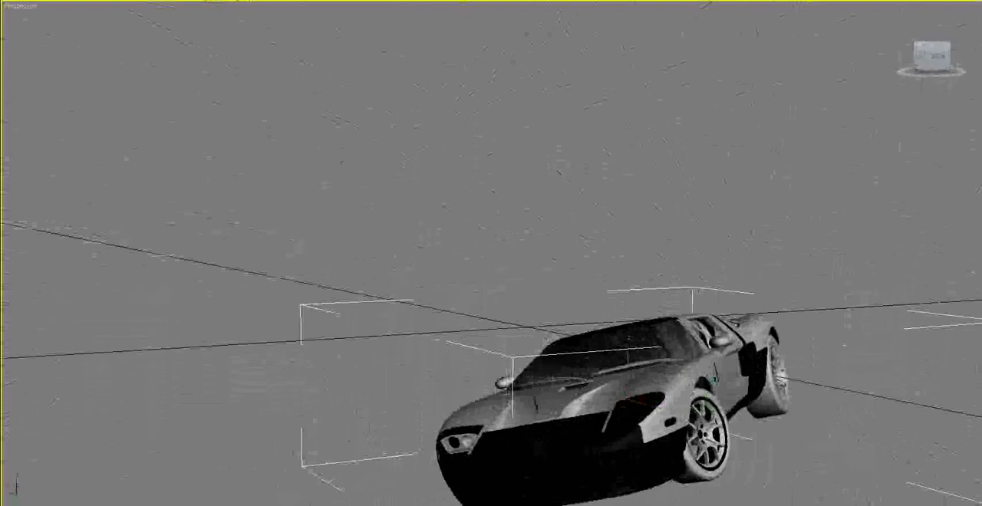
left_click(247, 2)
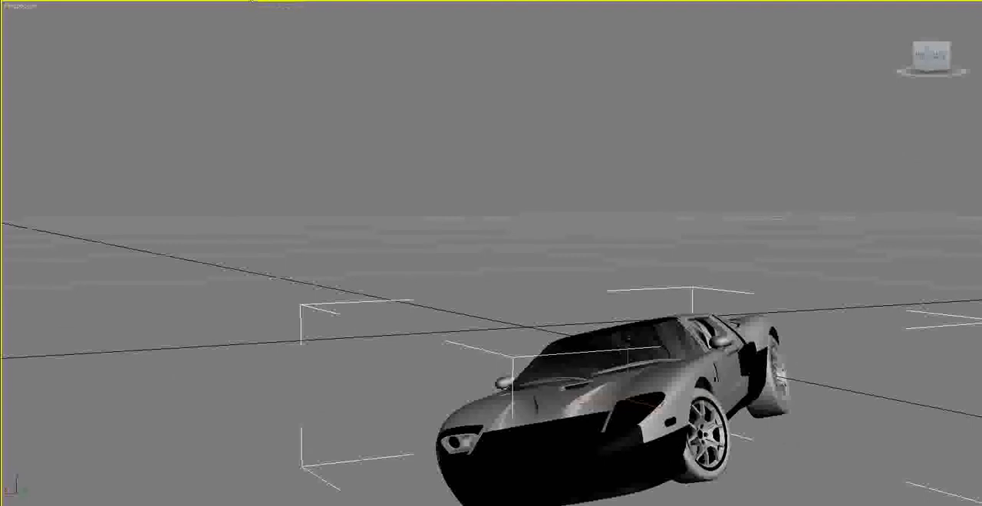
left_click_drag(646, 333, 583, 391)
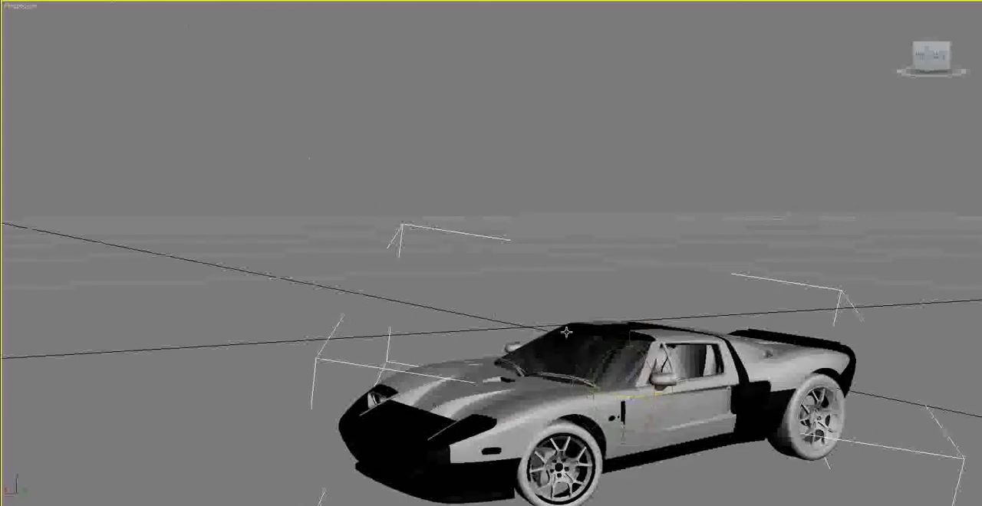
middle_click_drag(595, 376, 335, 432, "alt")
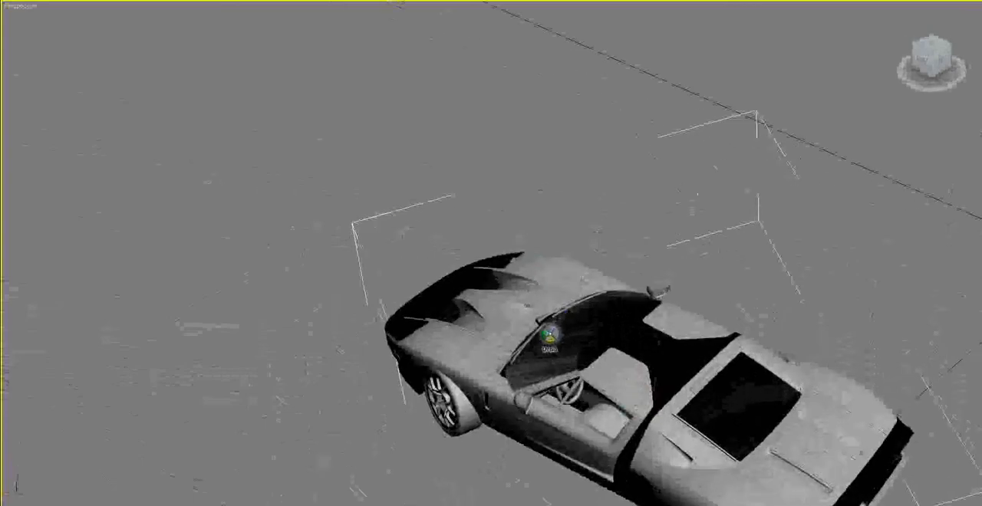
left_click_drag(546, 337, 872, 304)
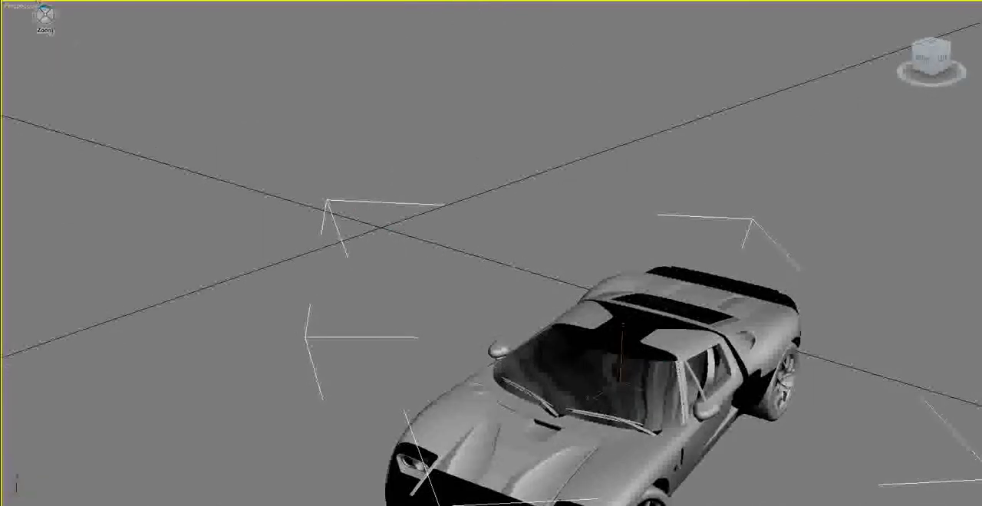
- Reset the scene and discard the unsaved changes
left_click(20, 0)
left_click(21, 1)
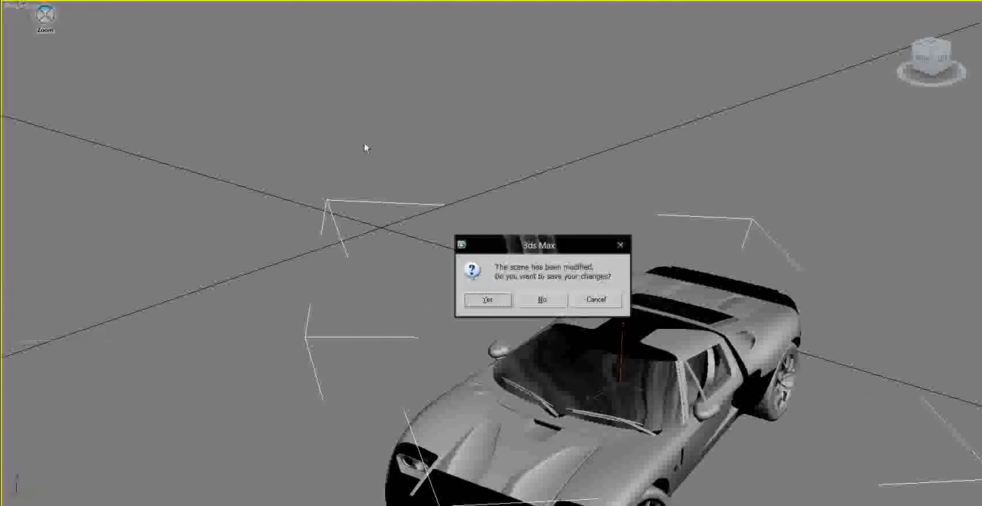
left_click(537, 300)
left_click(508, 280)
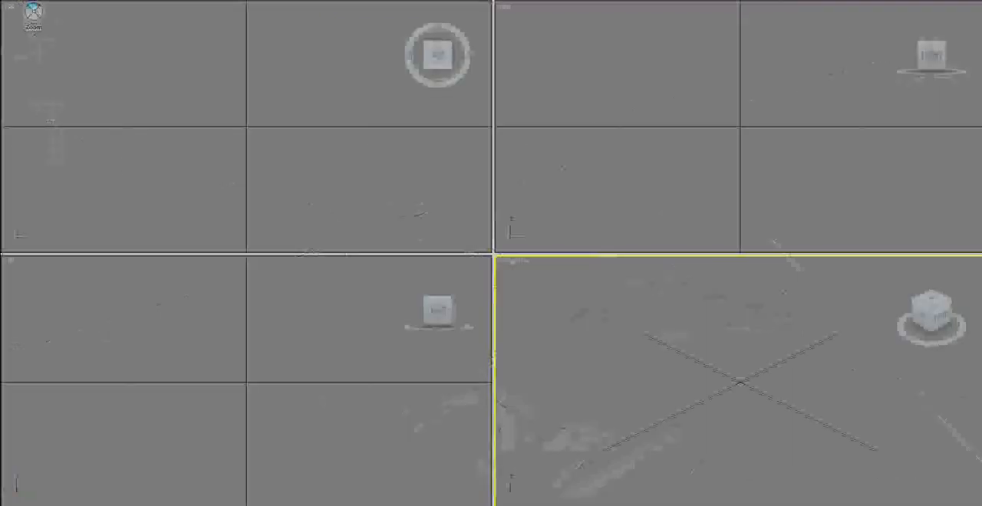
- Open the recently used scene file Ford GT.max
left_click(20, 2)
mouse_move(43, 28)
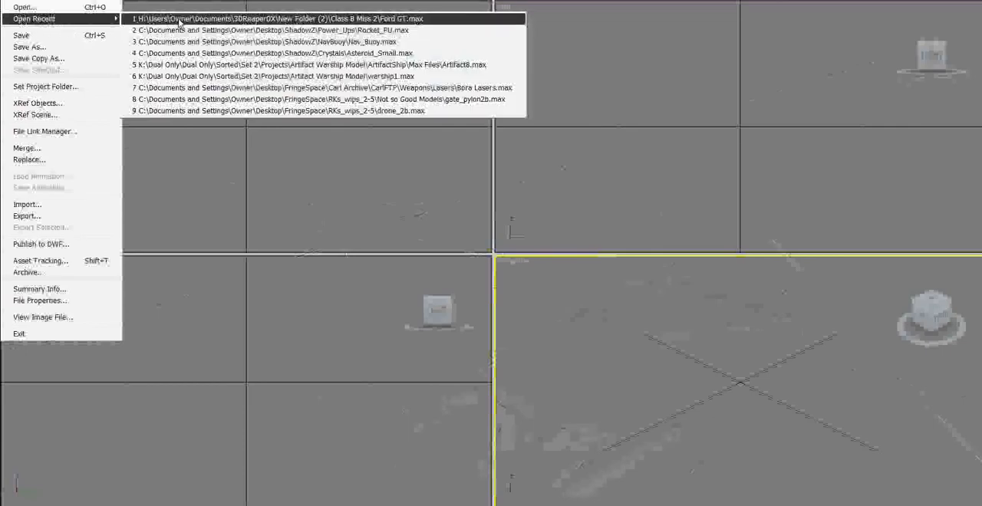
left_click(179, 20)
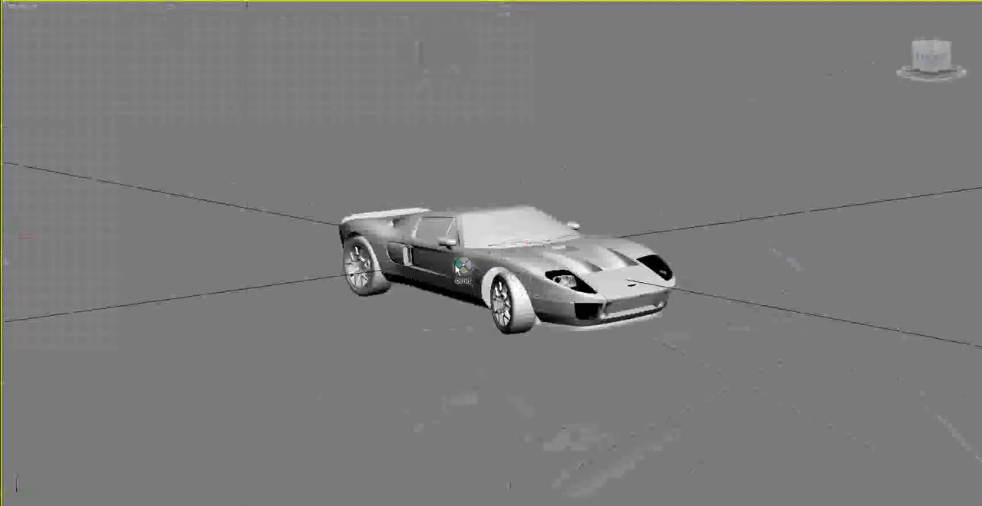
- Select the Ford GT model in the perspective view
mouse_move(457, 266)
left_mouse_down()
mouse_move(657, 247)
mouse_move(443, 265)
left_mouse_up()
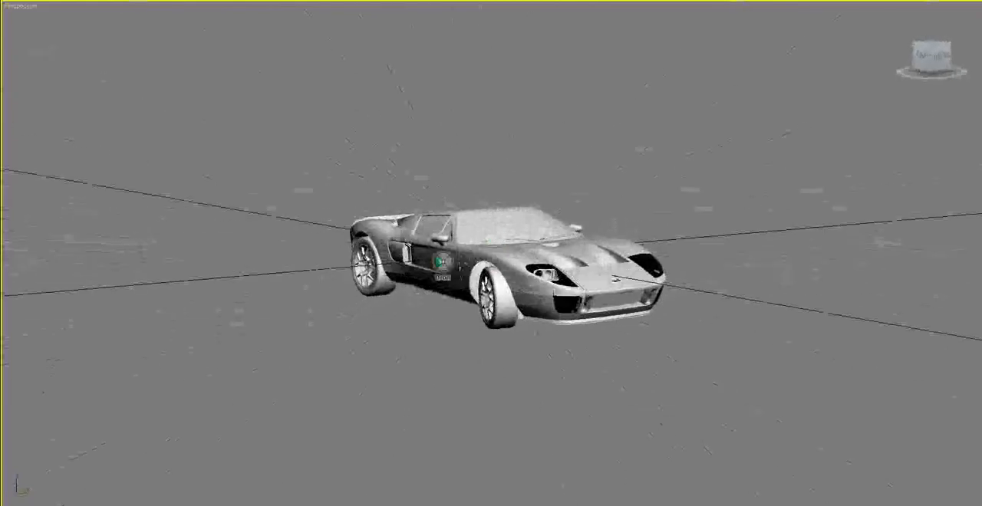
scroll(442, 262, "up", 4)
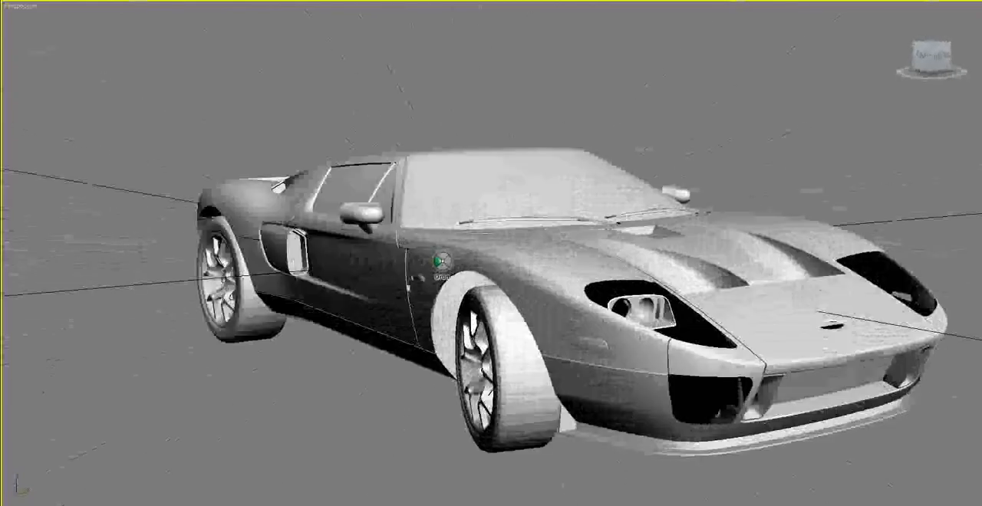
right_click(427, 250)
left_click(478, 214)
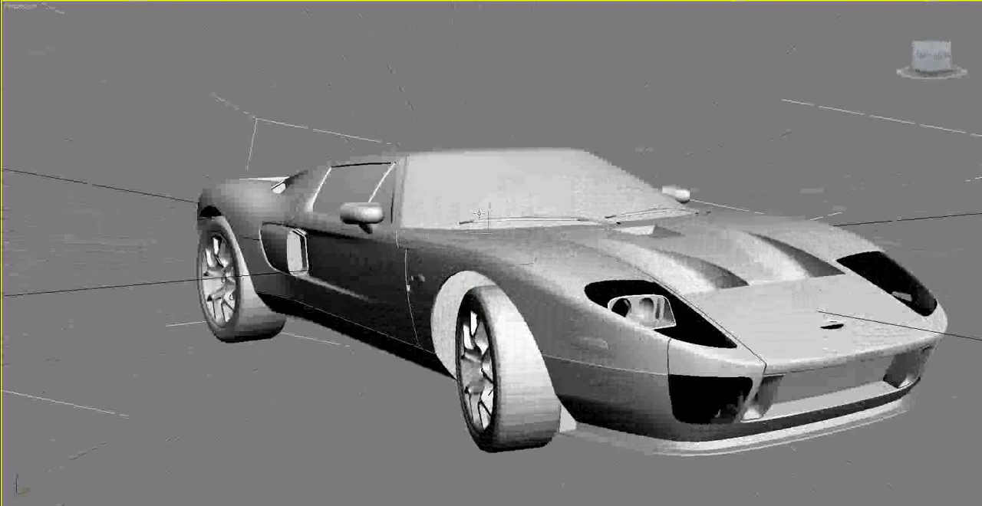
- Examine the Ford GT model from the front, both sides and above, including its bodywork, windows and wheels
left_click_drag(471, 220, 313, 235)
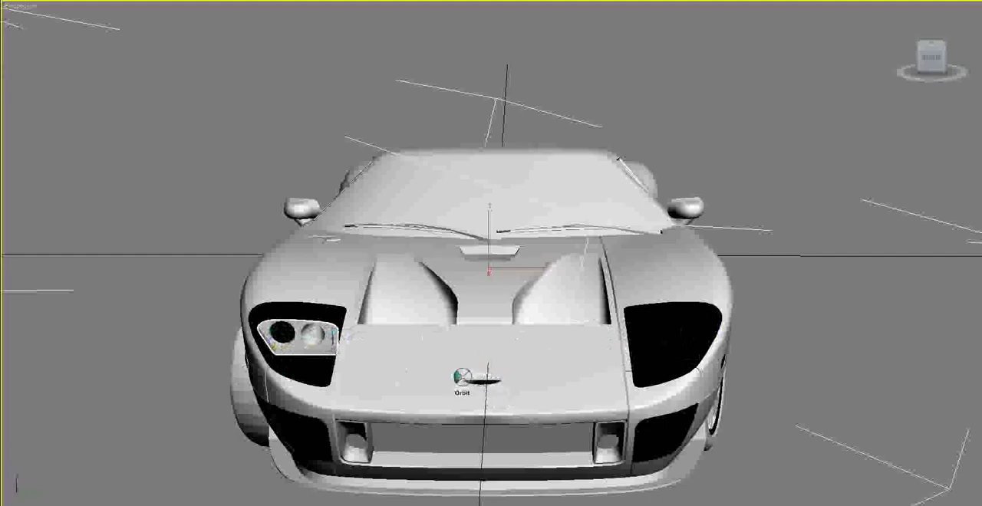
left_click_drag(456, 386, 689, 384)
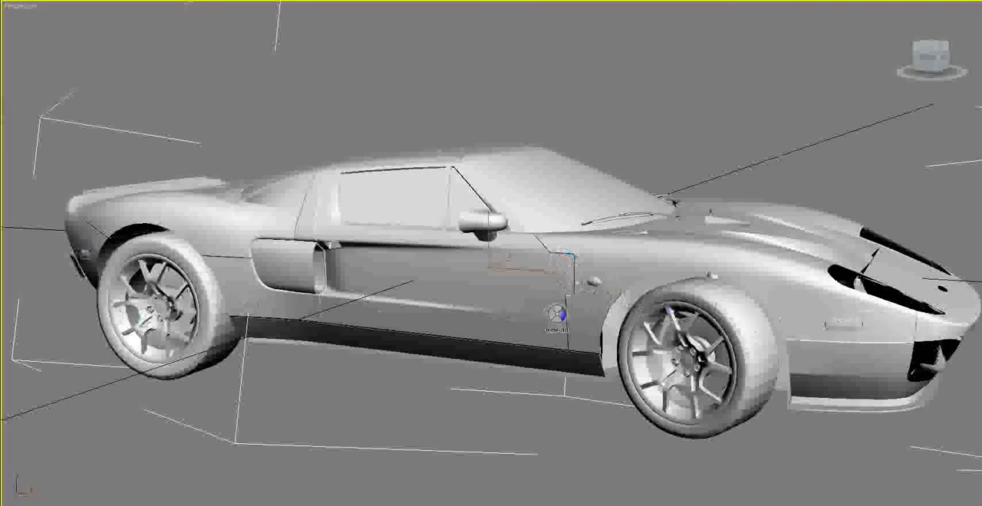
left_click_drag(556, 314, 122, 316)
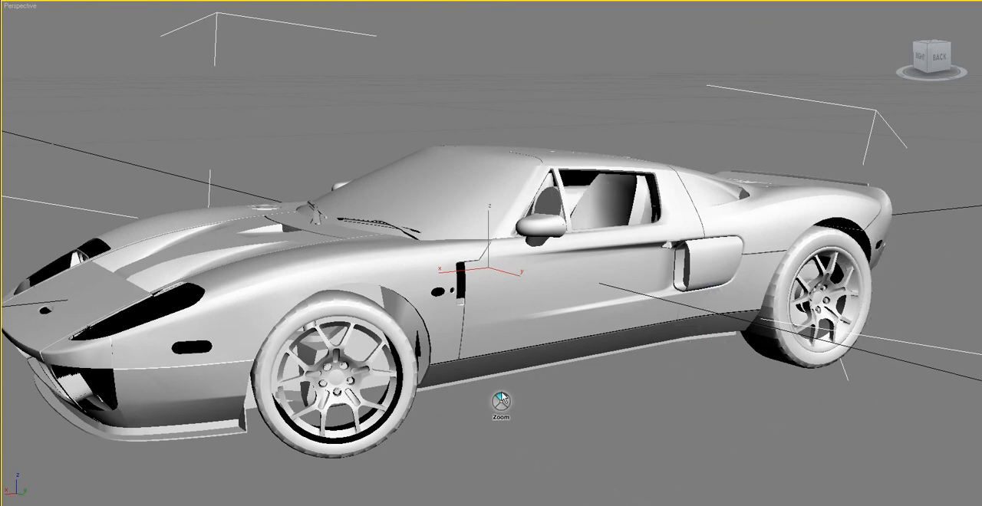
key("Escape")
key("shift+w")
left_click_drag(490, 339, 483, 368)
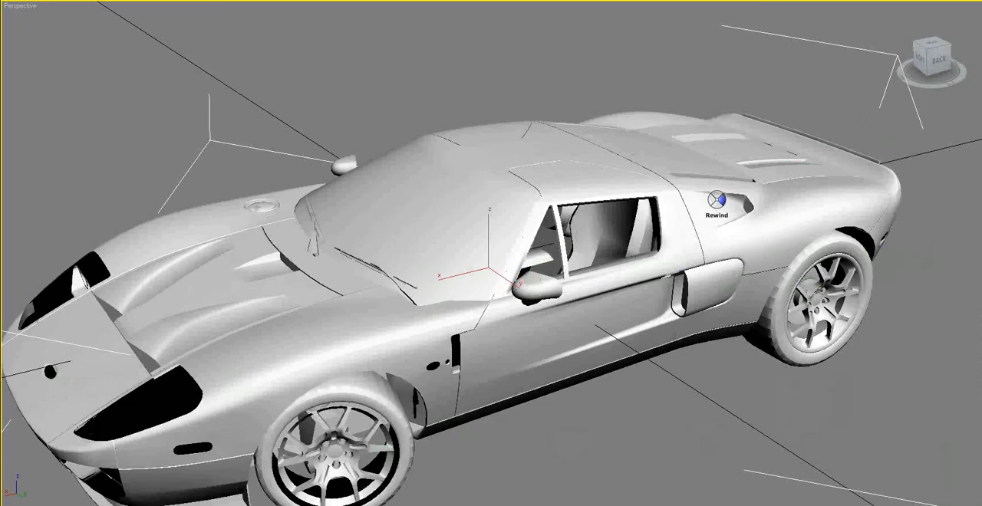
left_click_drag(564, 268, 359, 242)
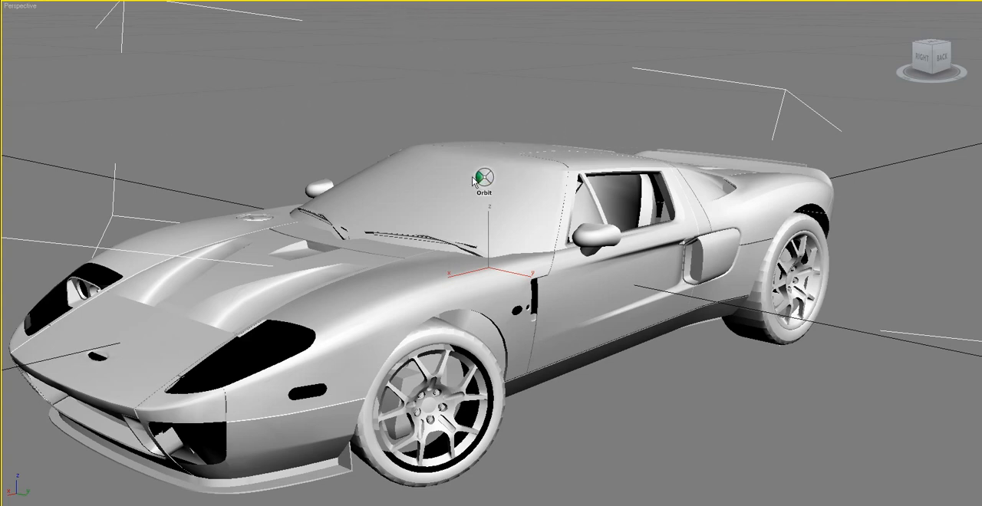
left_click_drag(475, 177, 221, 176)
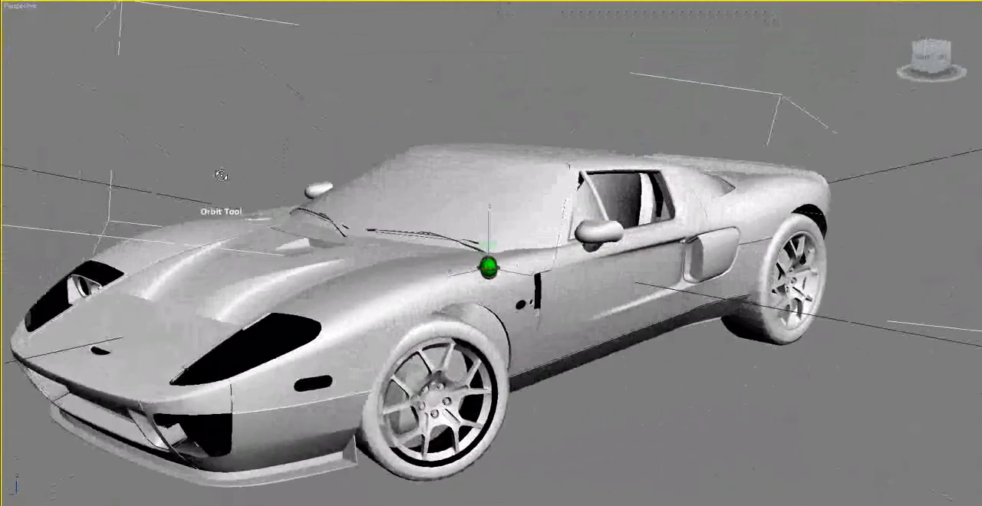